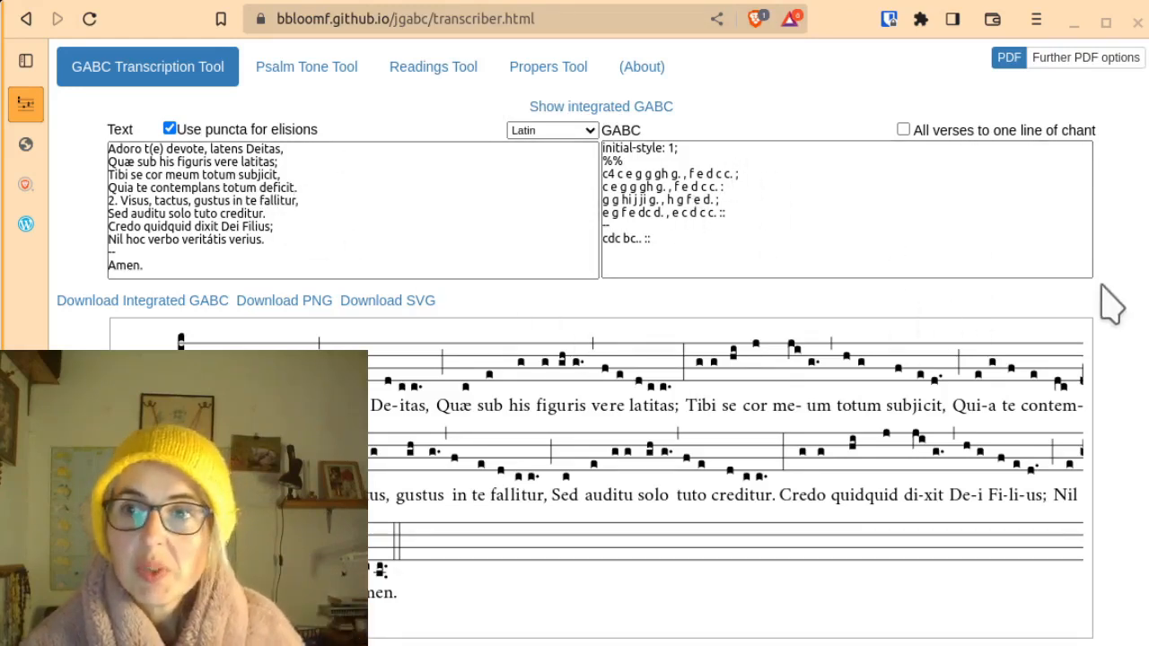
# Switch the transcription tool to the integrated GABC view, with lyrics and notes combined.
pyautogui.click(604, 107)
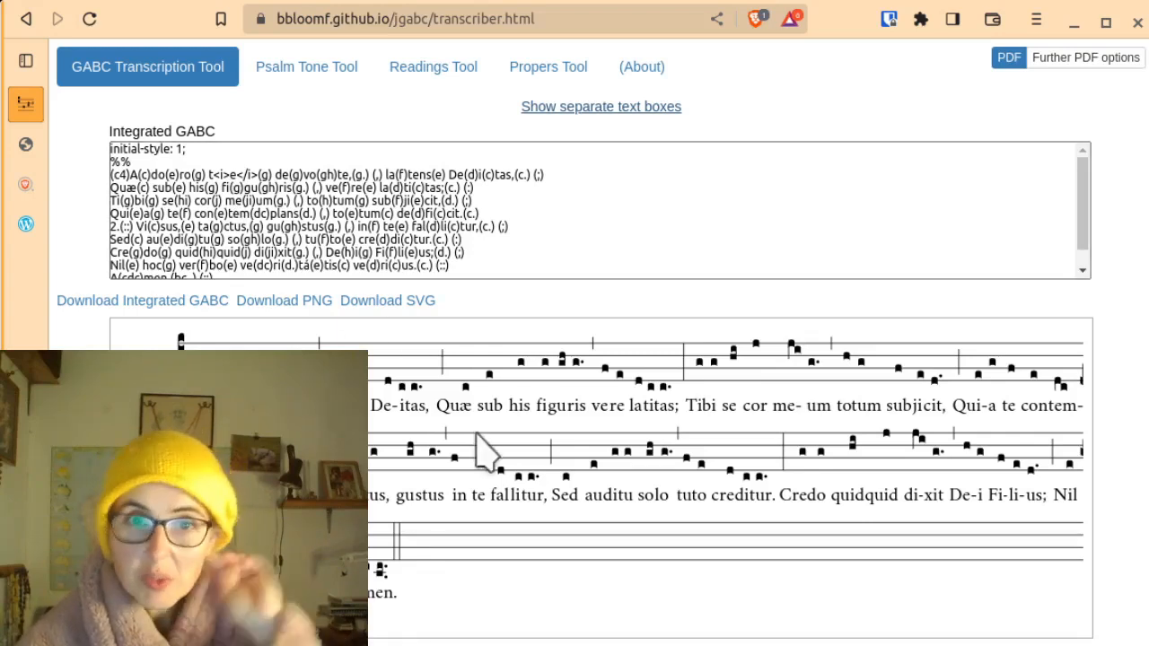
# Switch to GregoBase and open the Vatican version of Memento rerum conditor from the Hymnus chants.
pyautogui.click(40, 154)
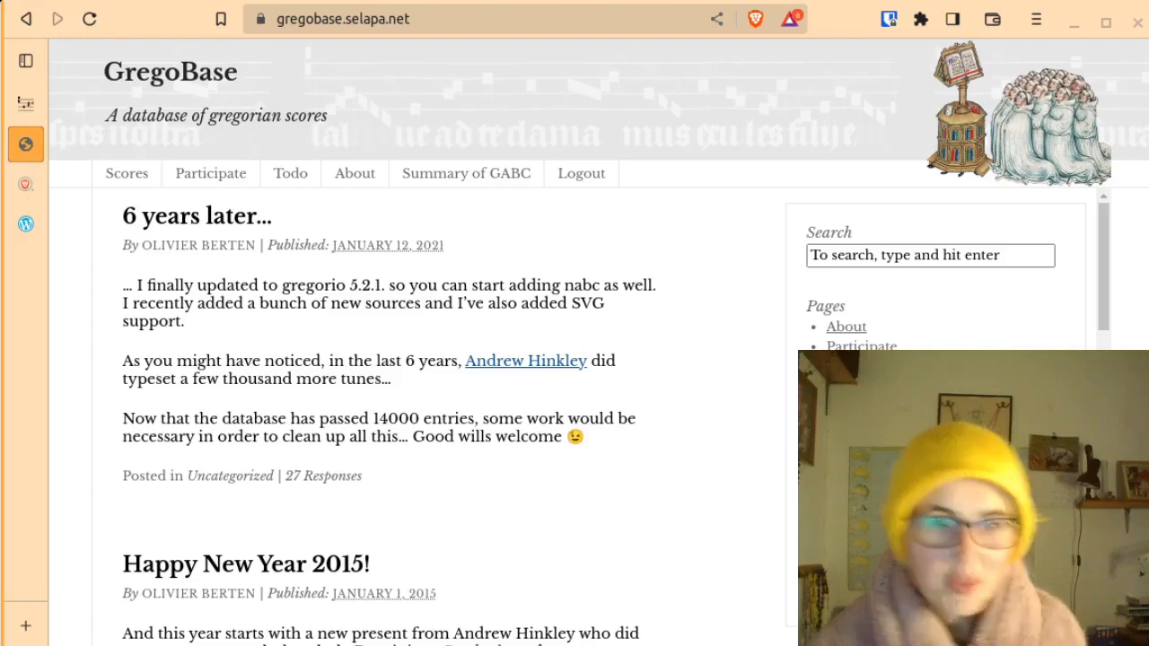
pyautogui.click(113, 176)
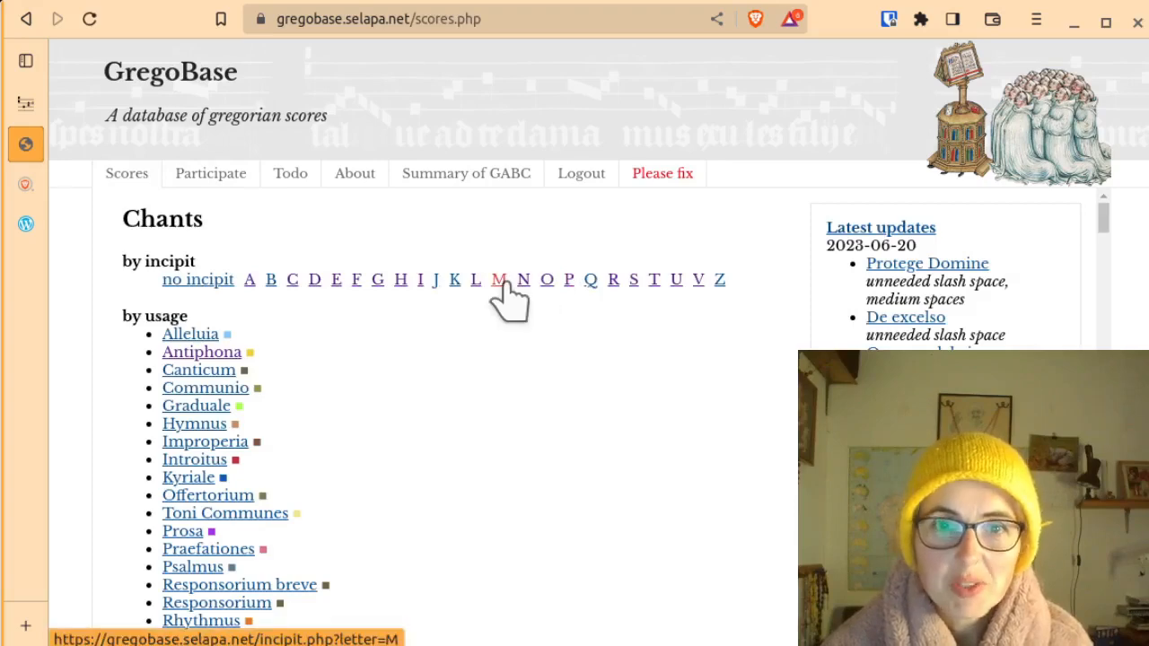
pyautogui.click(194, 428)
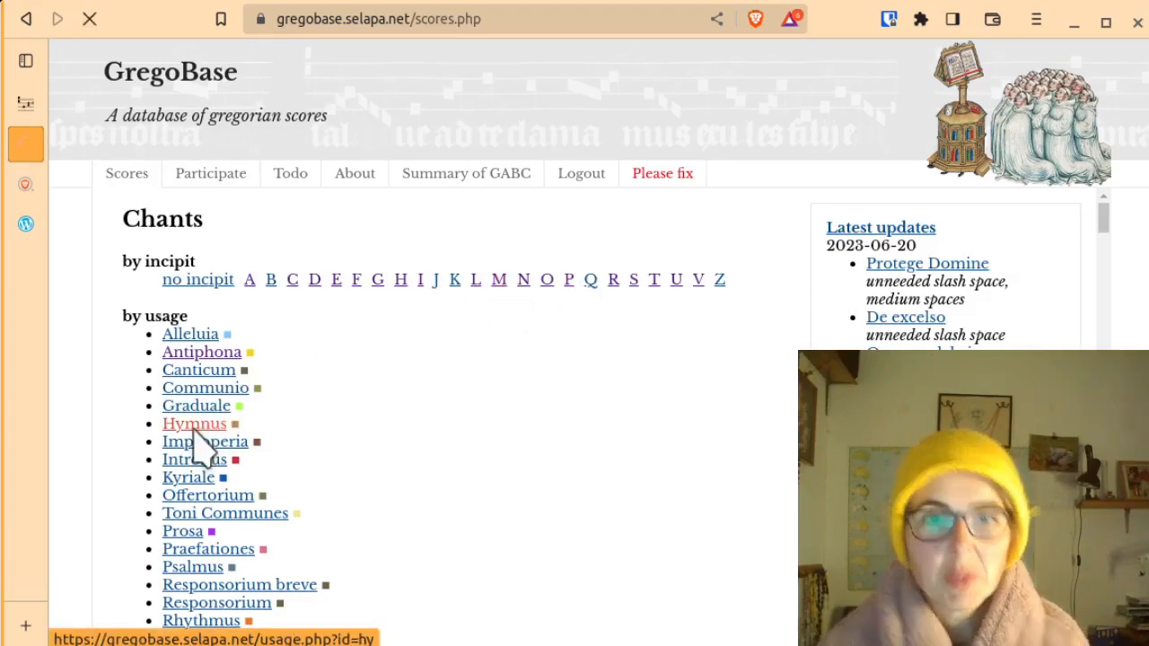
pyautogui.scroll(-10, 660, 456)
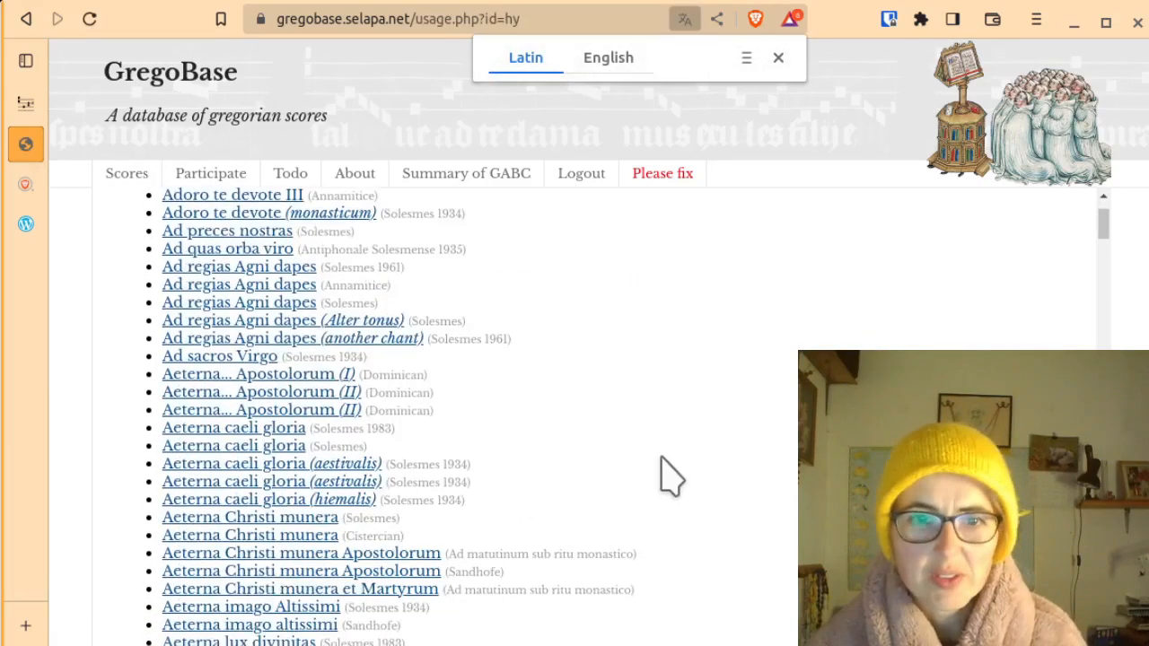
pyautogui.moveTo(1105, 235); pyautogui.dragTo(1104, 440)
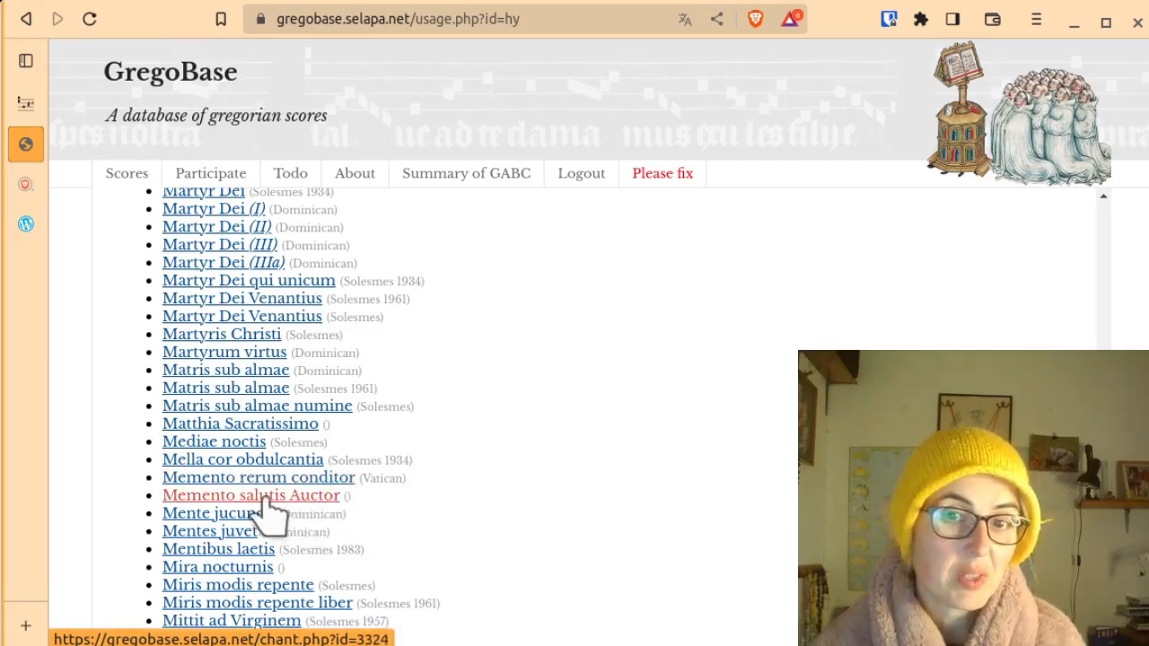
pyautogui.click(340, 482)
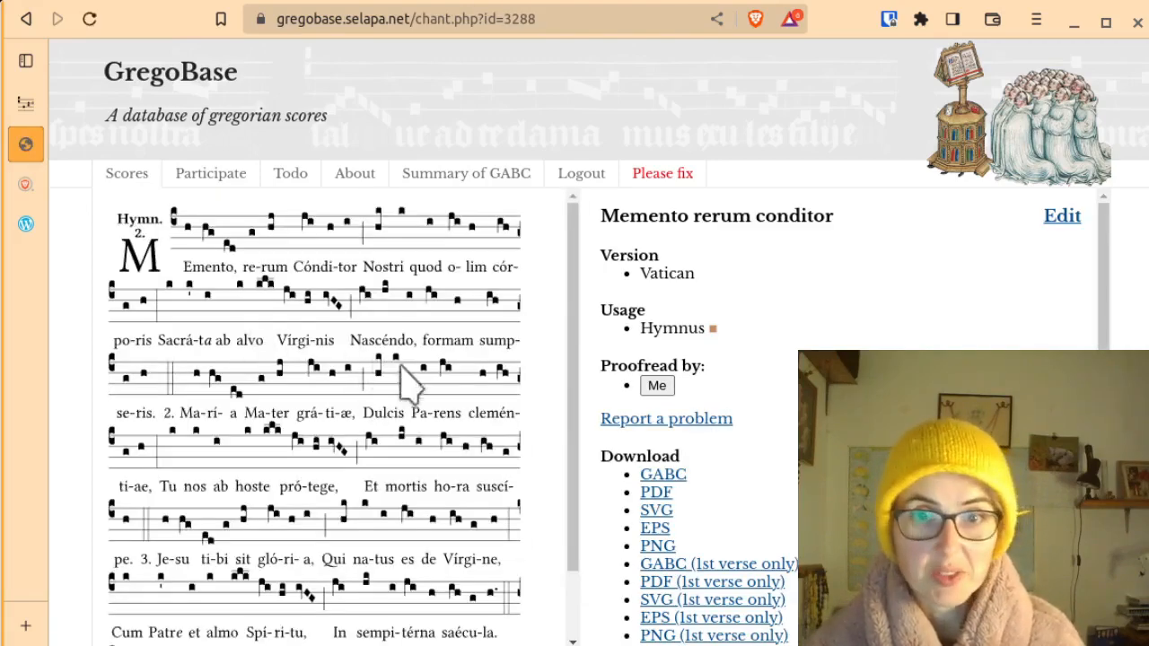
# Download the first-verse-only GABC file of Memento rerum conditor.
pyautogui.scroll(-2, 433, 456)
pyautogui.scroll(2, 440, 466)
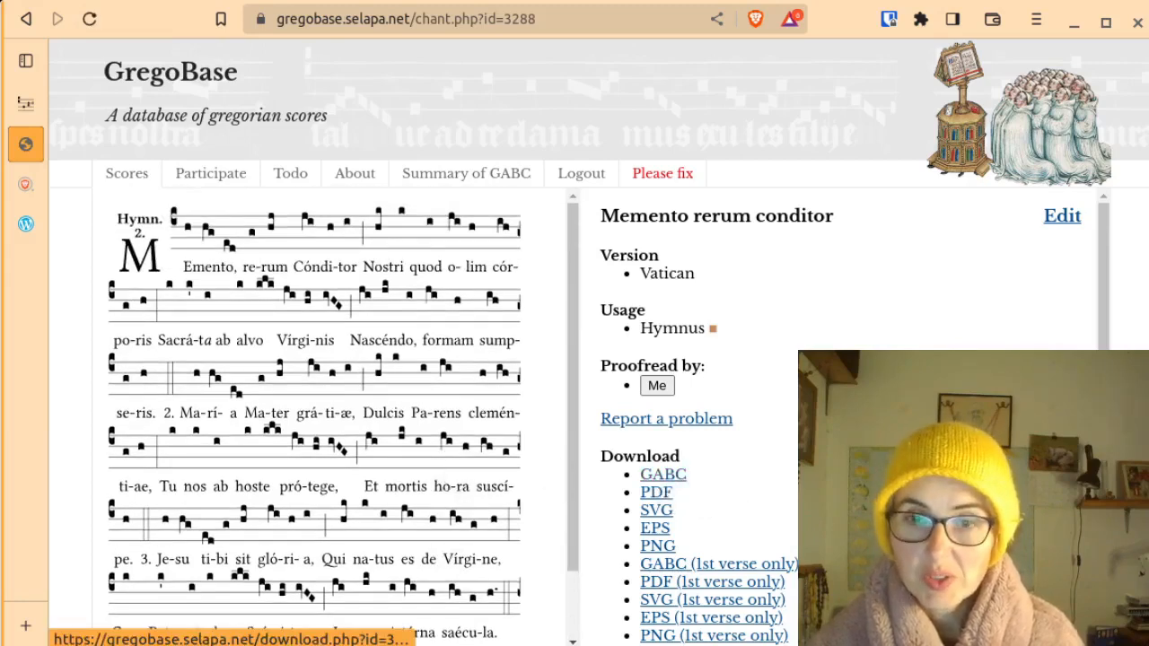
pyautogui.scroll(-3, 683, 494)
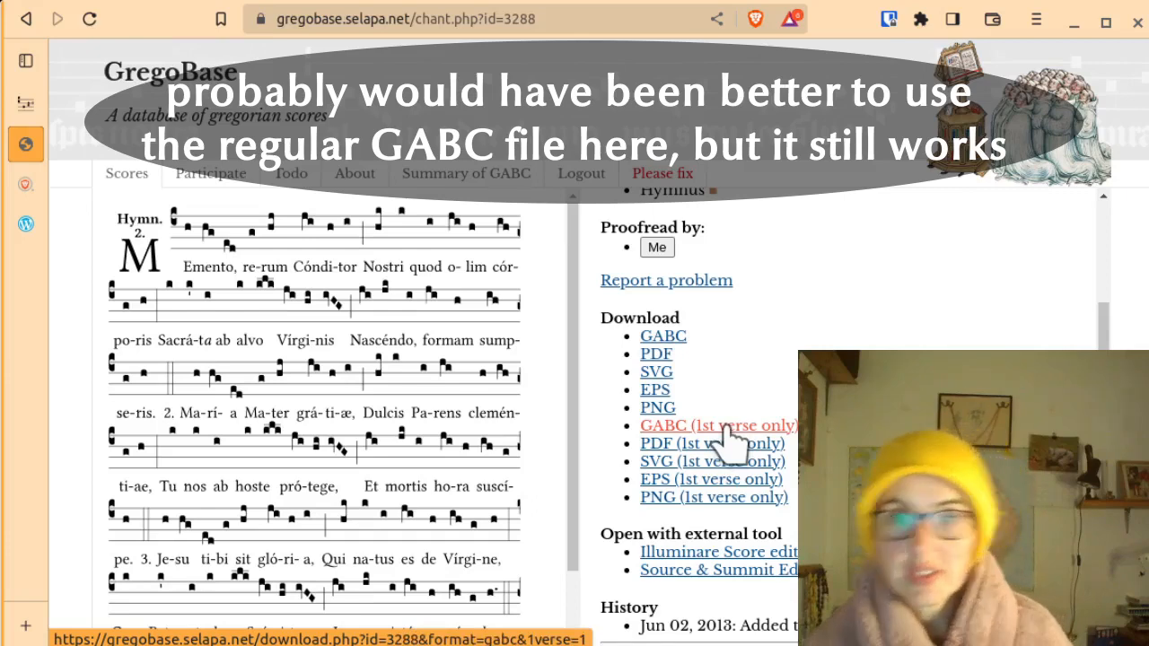
pyautogui.click(729, 433)
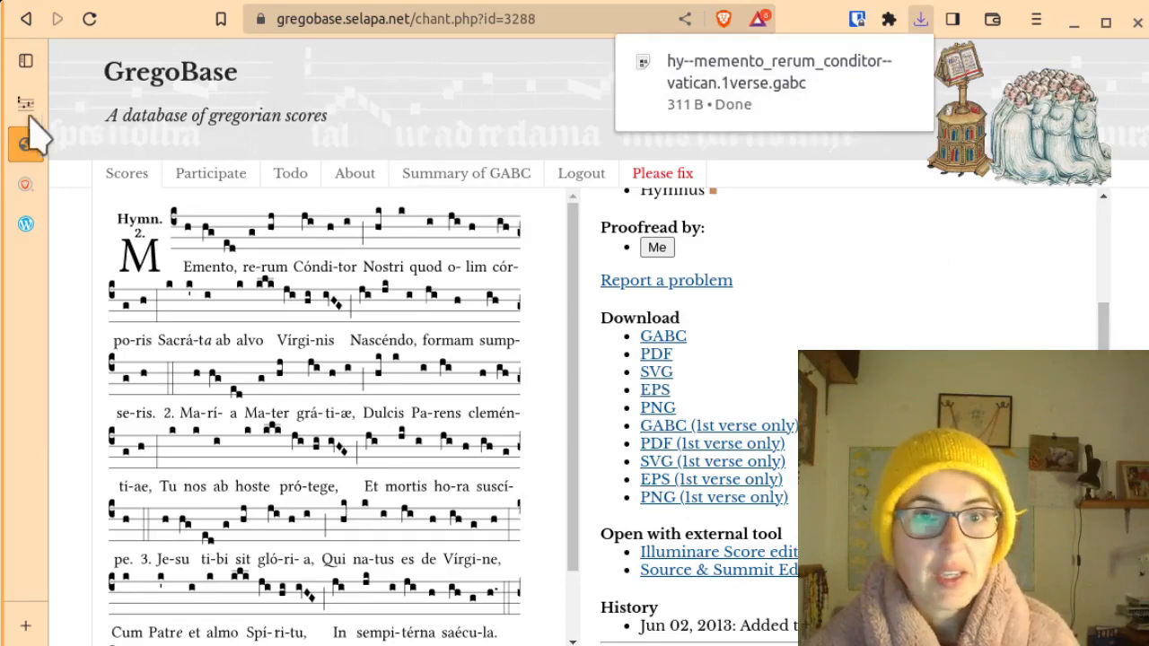
# Open the downloaded hy--memento_rerum_conditor--vatican.1verse.gabc in the text editor and copy the chant lines below the %% header separator.
pyautogui.click(758, 82)
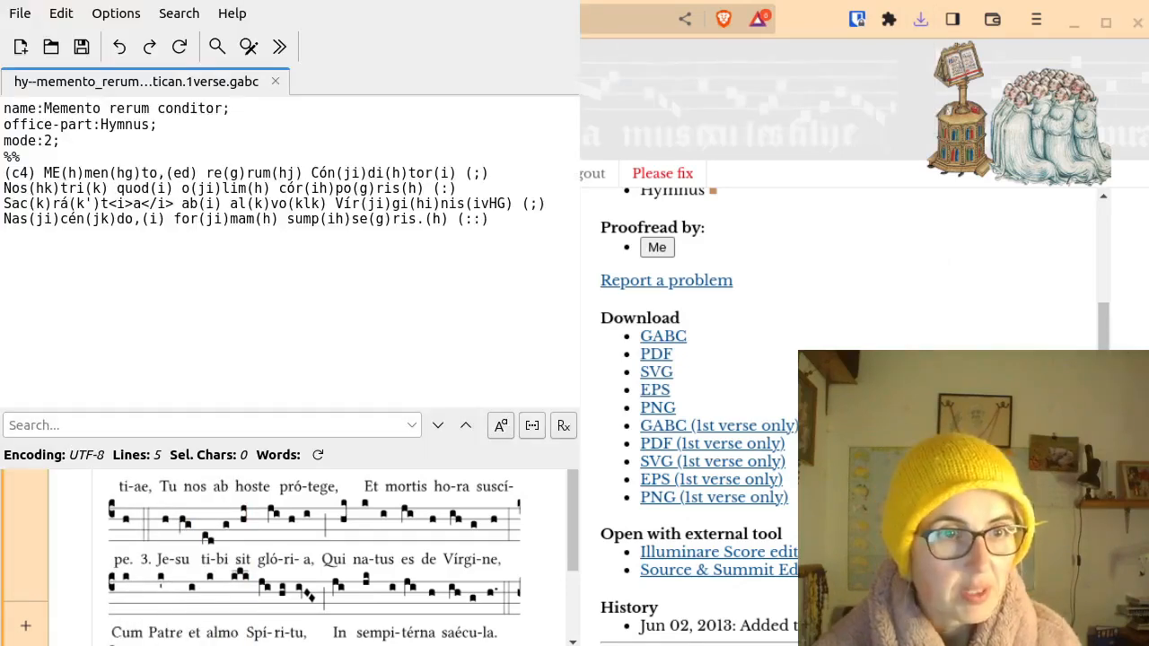
pyautogui.moveTo(4, 107); pyautogui.dragTo(216, 157)
pyautogui.hotkey('ctrl', 'c')
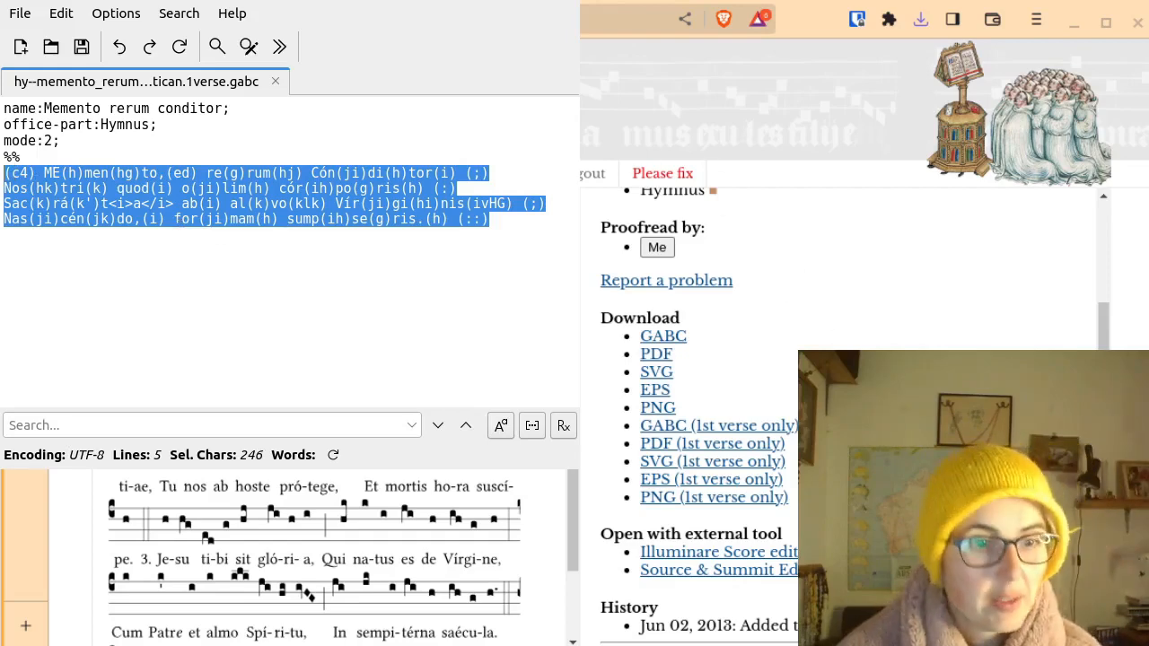
# Return to the transcription tool in the browser and replace the Adoro te devote code with the copied Memento rerum conditor GABC.
pyautogui.hotkey('alt', 'Tab')
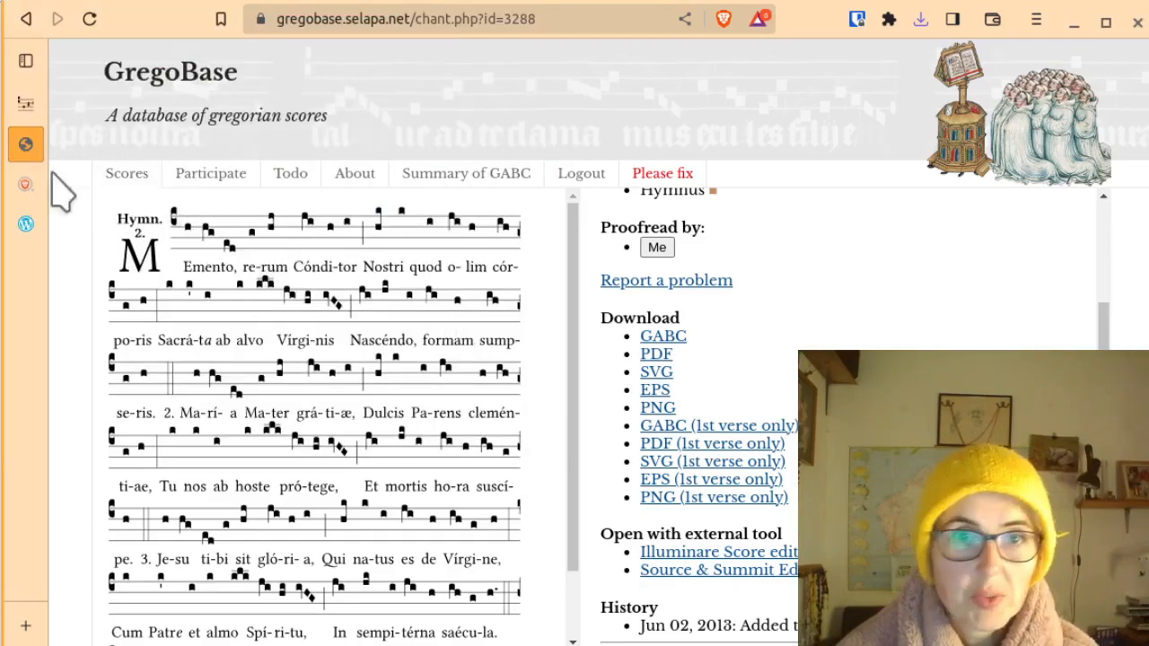
pyautogui.click(31, 106)
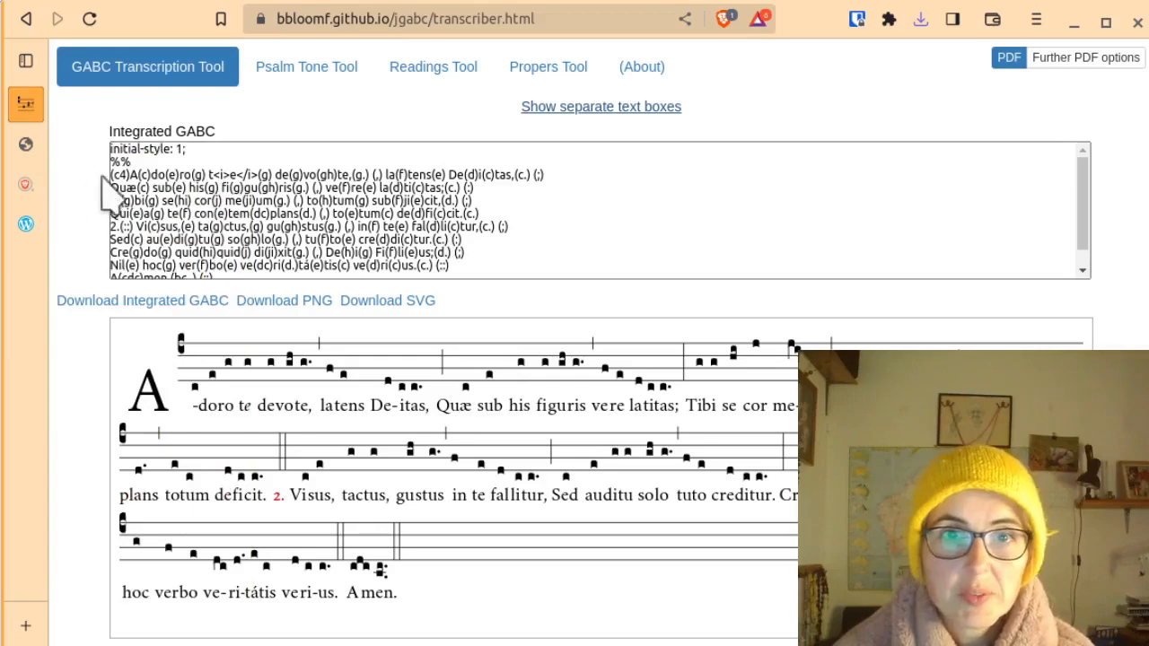
pyautogui.moveTo(111, 173); pyautogui.dragTo(529, 259)
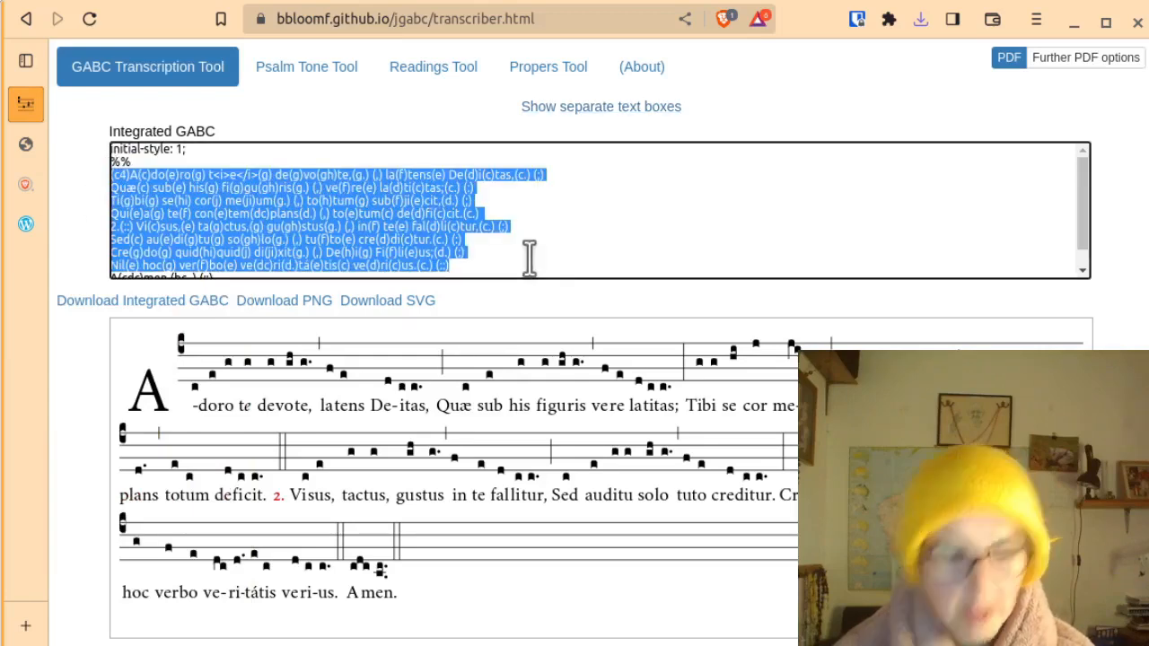
pyautogui.hotkey('ctrl', 'v')
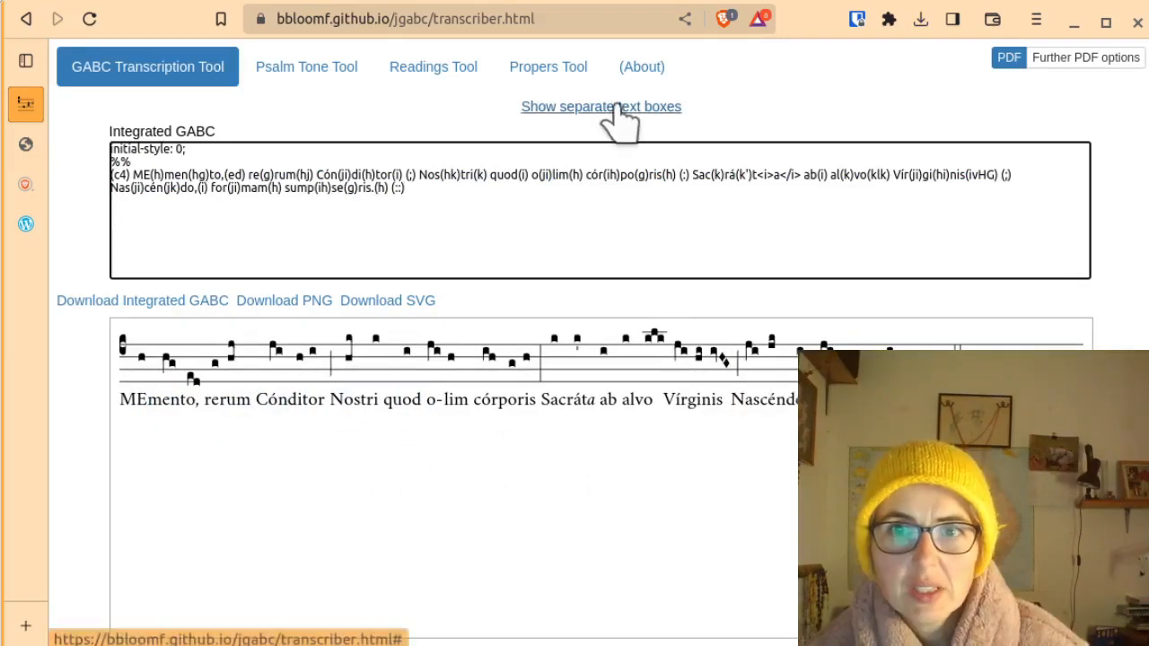
# Show lyrics and notes in separate text boxes, and break the GABC notes into four lines, one after each bar divider.
pyautogui.click(616, 107)
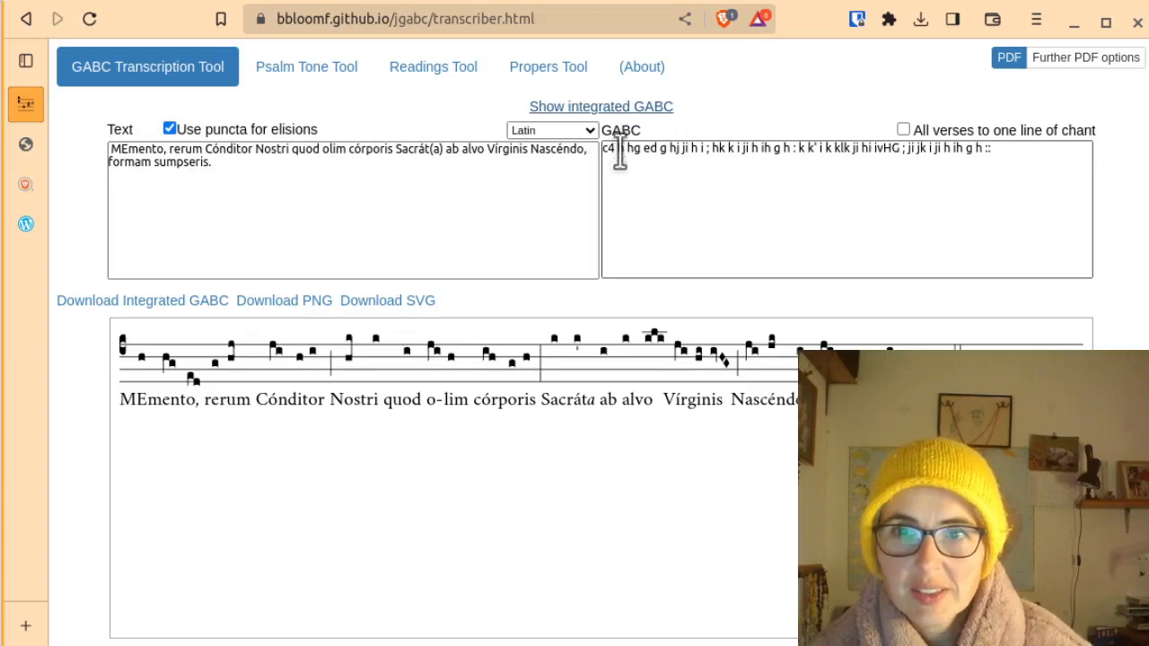
pyautogui.click(713, 157)
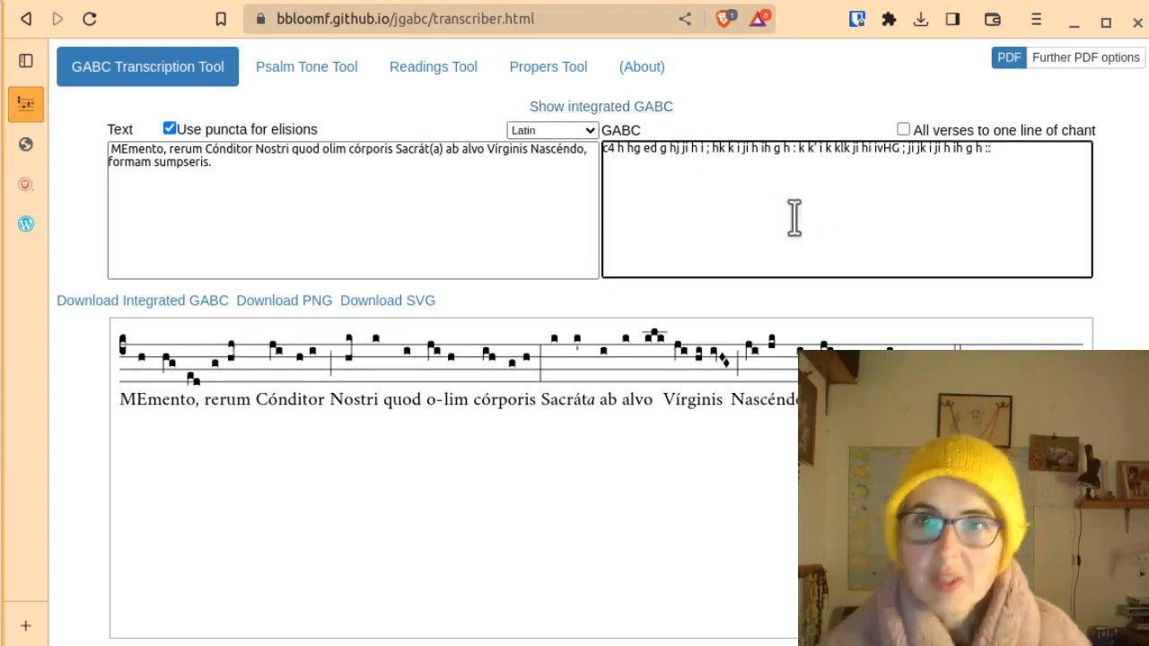
pyautogui.click(715, 147)
pyautogui.press('Return')
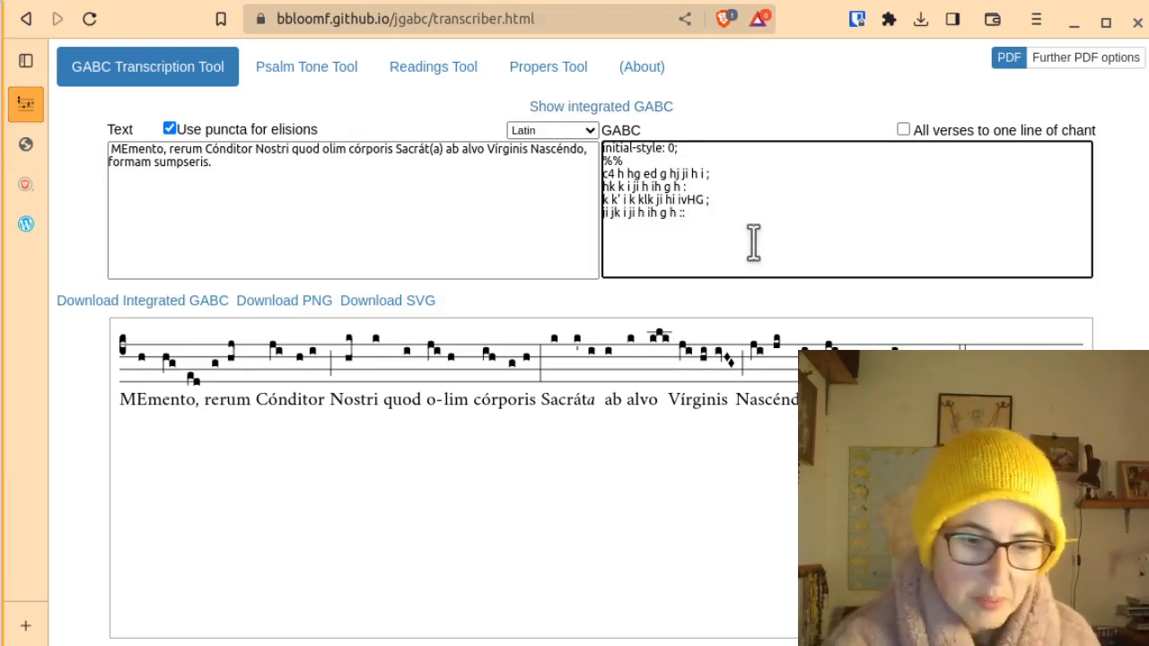
# Enlarge the page and examine the GABC note letters line by line against the rendered staff.
pyautogui.hotkey('ctrl', '+')
pyautogui.hotkey('ctrl', '+')
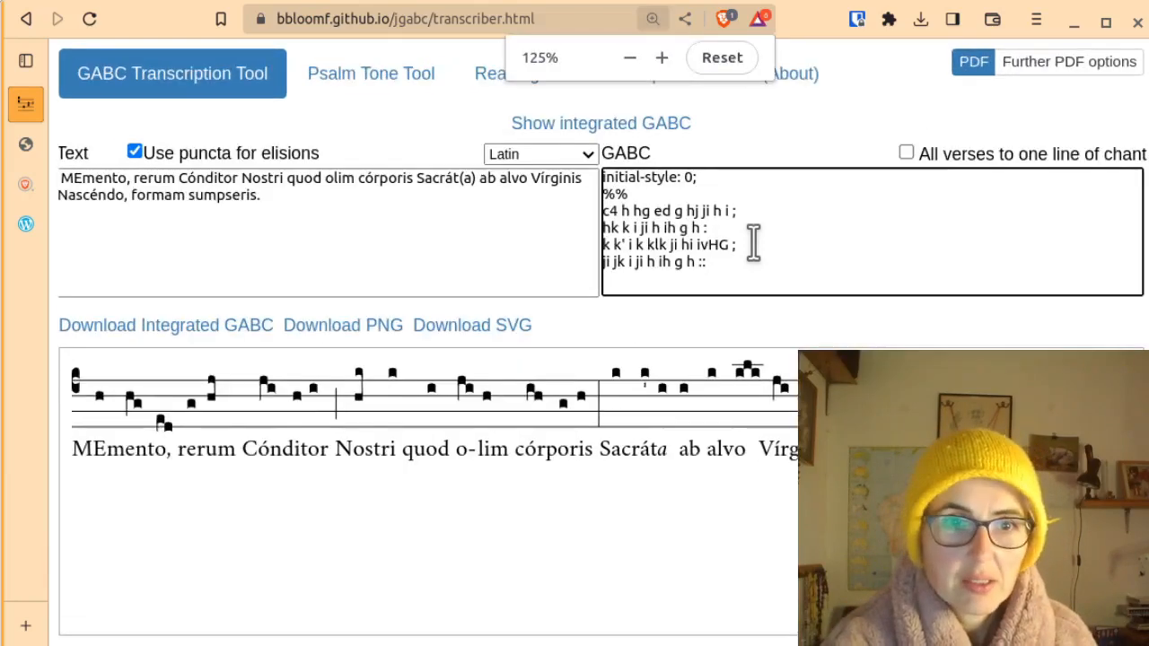
pyautogui.hotkey('ctrl', '+')
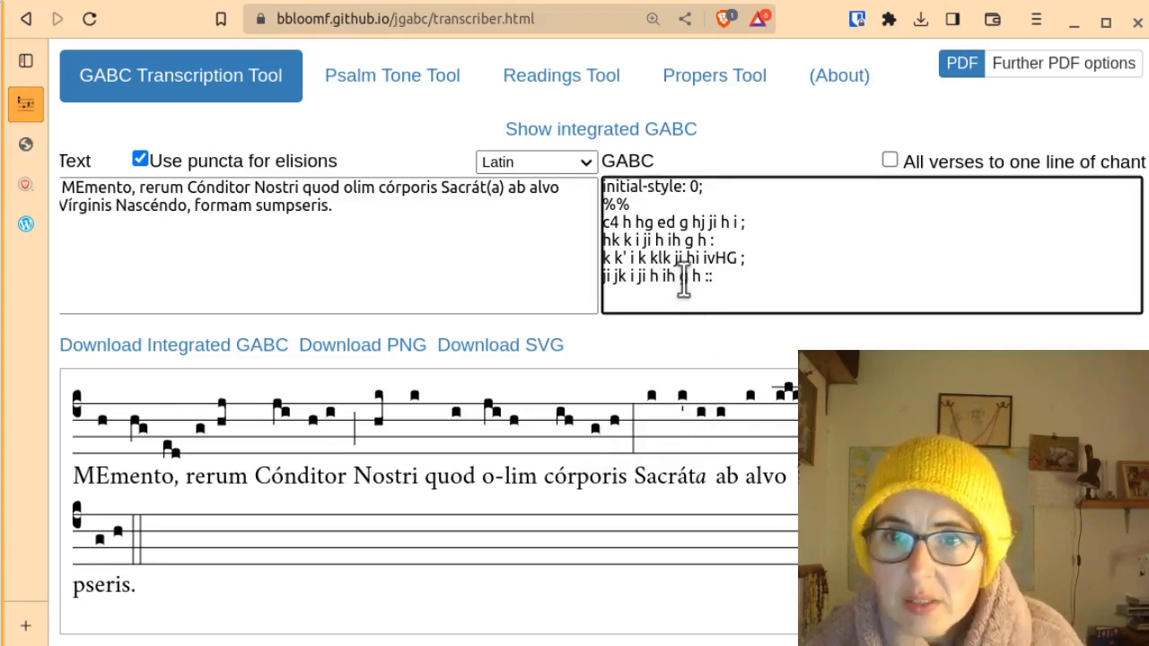
pyautogui.click(633, 259)
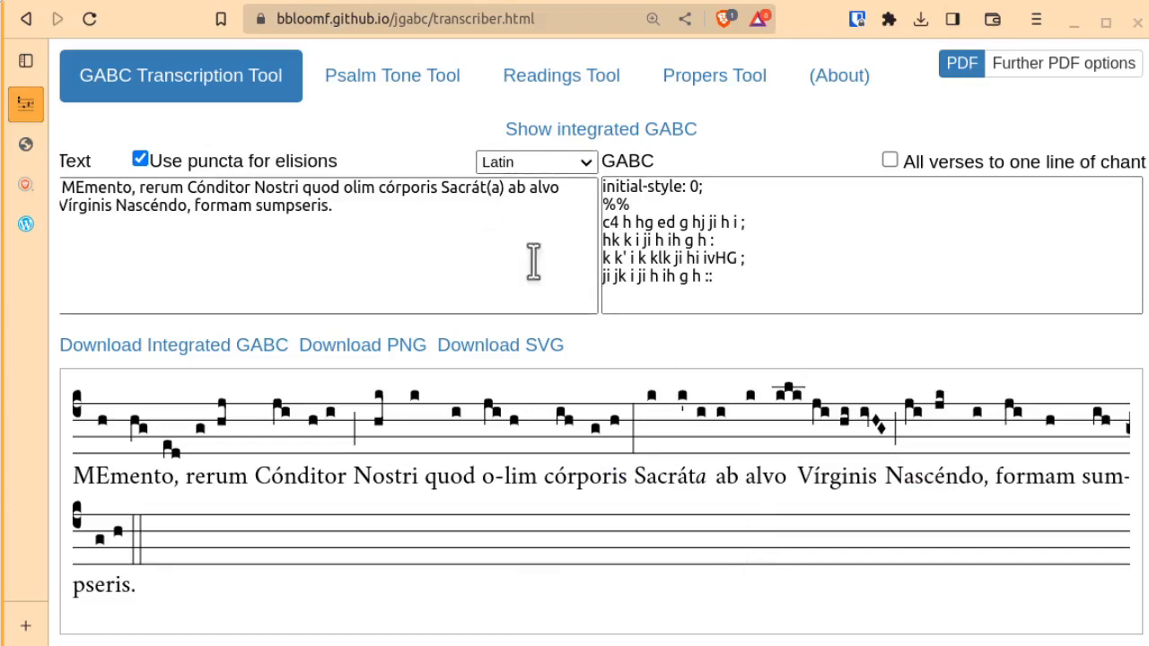
# Switch to the Saint Augustine's Lyre page and copy all three verses of "Remember, O Creator Lord!".
pyautogui.click(372, 205)
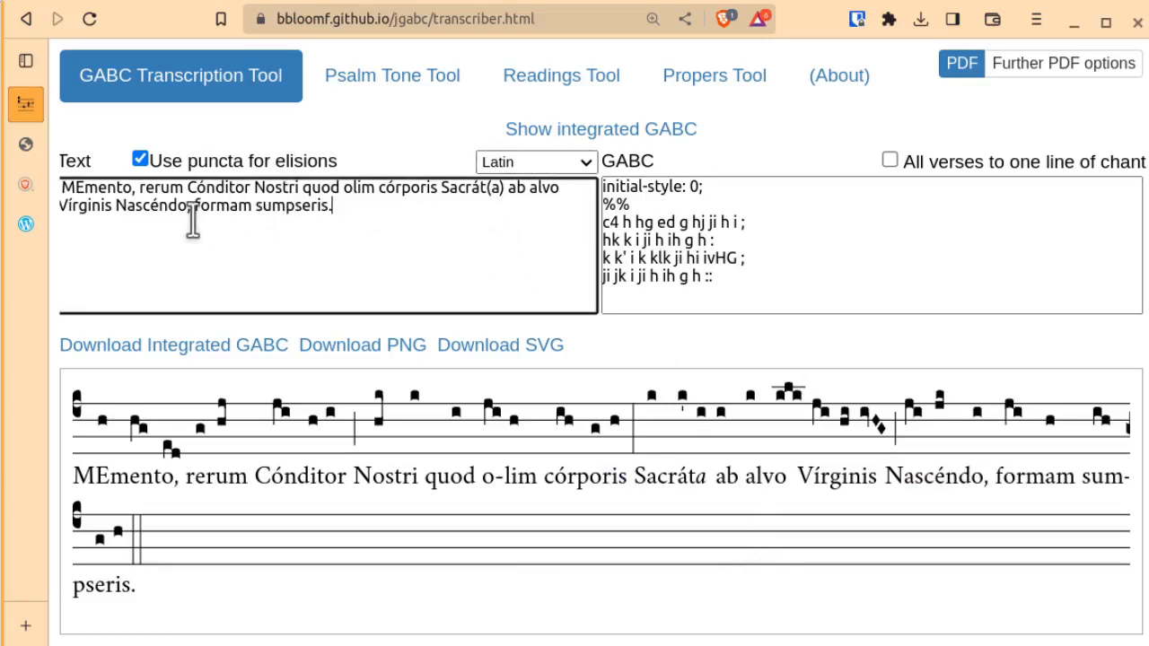
pyautogui.click(26, 224)
pyautogui.scroll(-10, 488, 352)
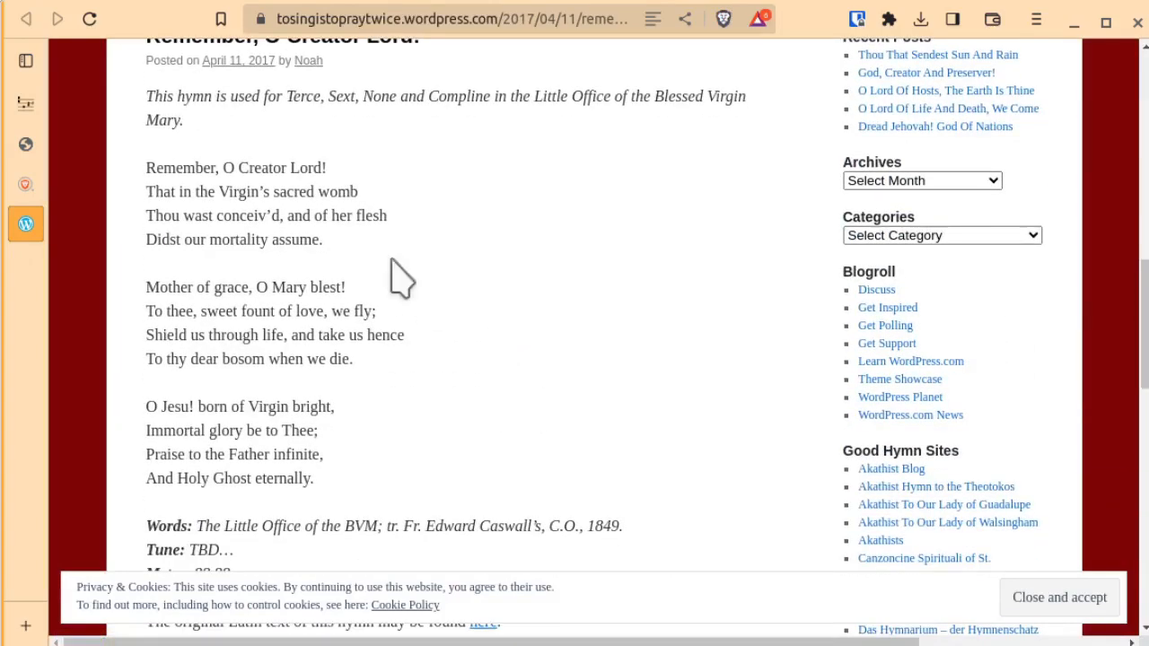
pyautogui.scroll(10, 441, 284)
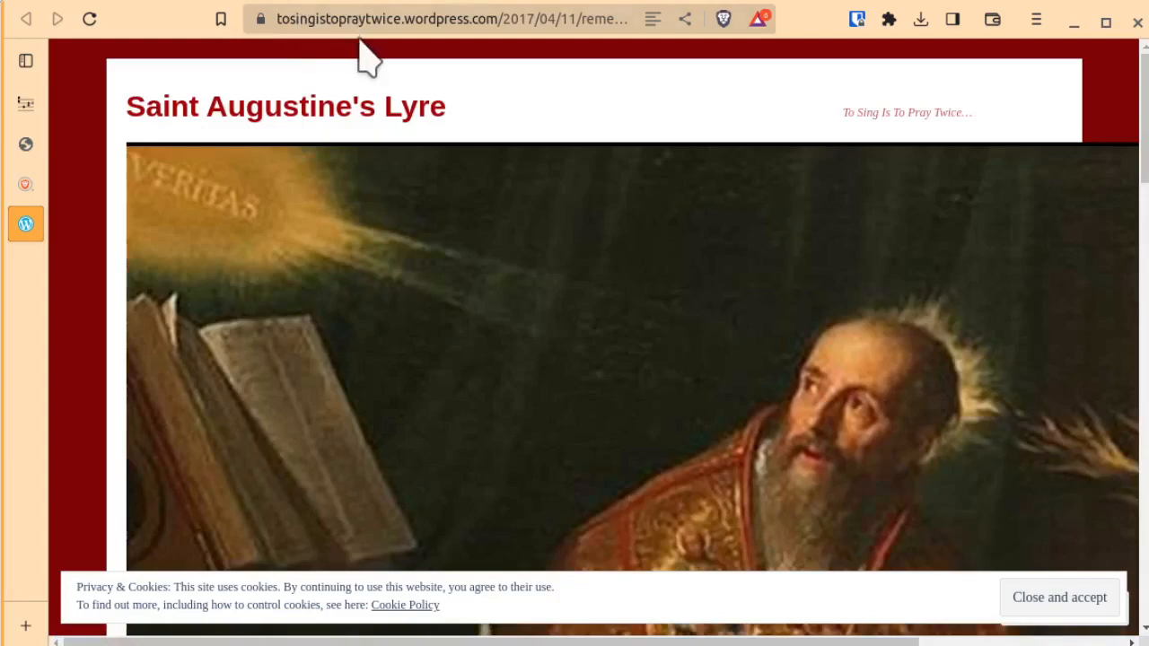
pyautogui.scroll(-5, 382, 247)
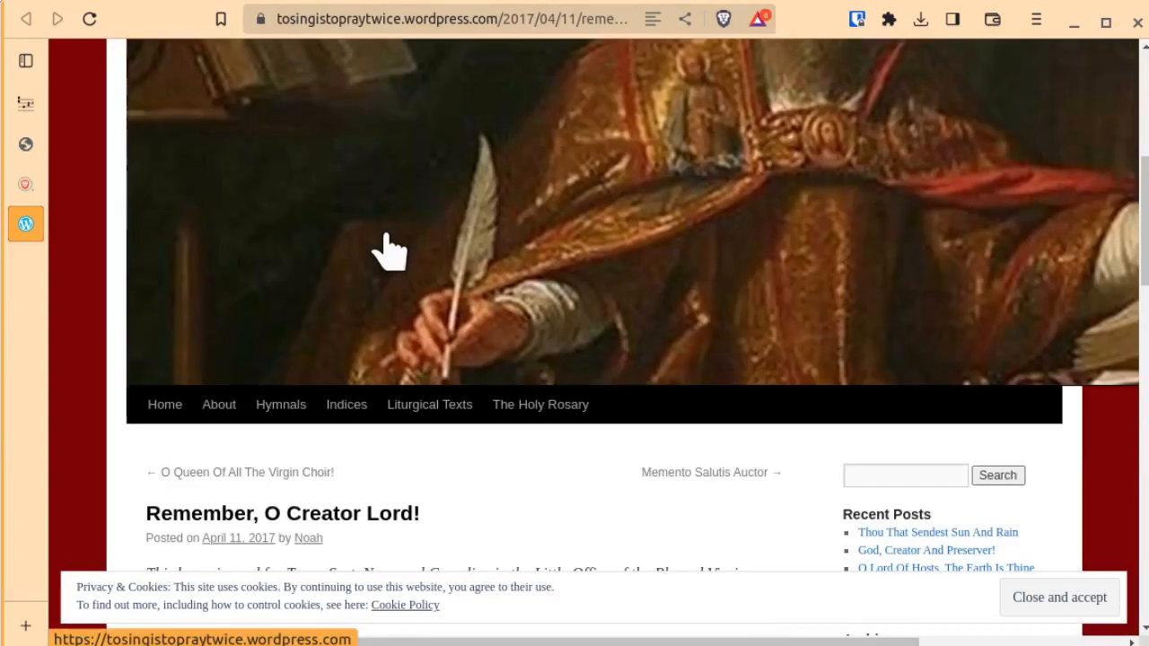
pyautogui.scroll(-6, 390, 251)
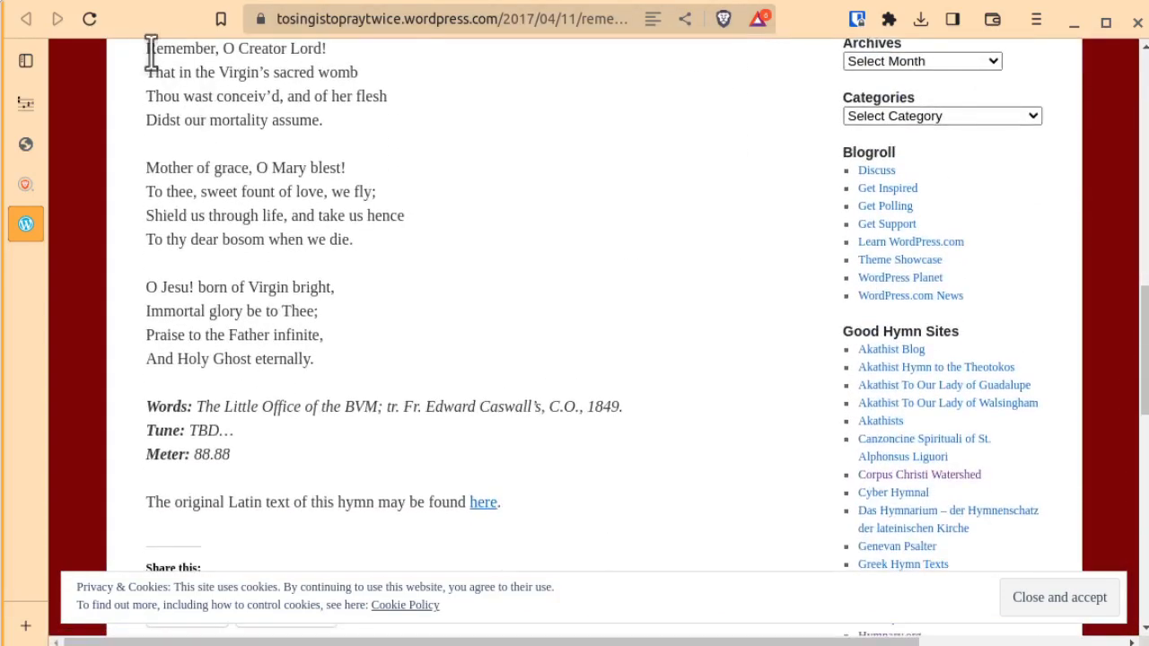
pyautogui.moveTo(147, 56); pyautogui.dragTo(316, 385)
pyautogui.hotkey('ctrl', 'c')
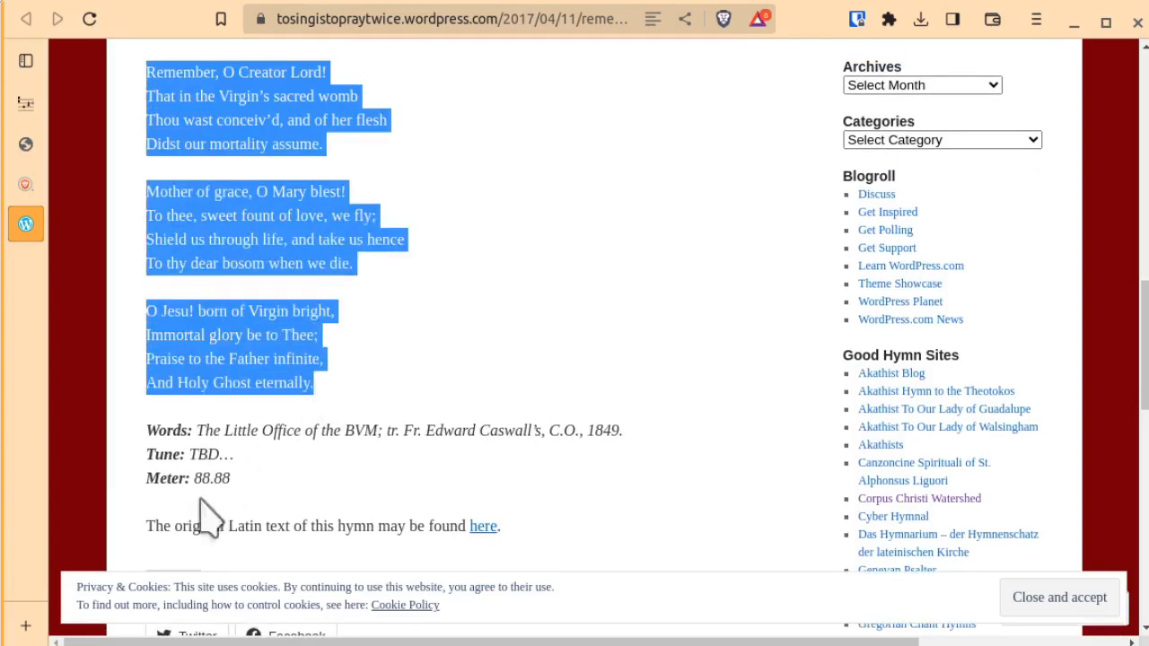
# Replace the Latin lyrics in the transcription tool with the copied English verses.
pyautogui.click(27, 106)
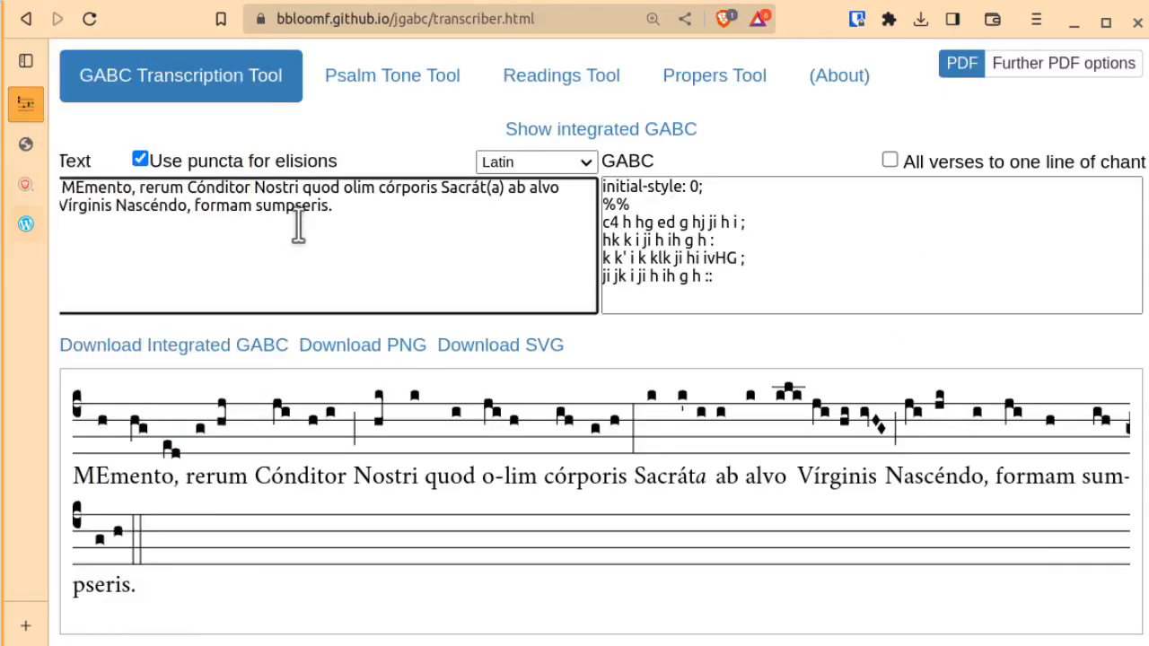
pyautogui.moveTo(386, 223); pyautogui.dragTo(62, 186)
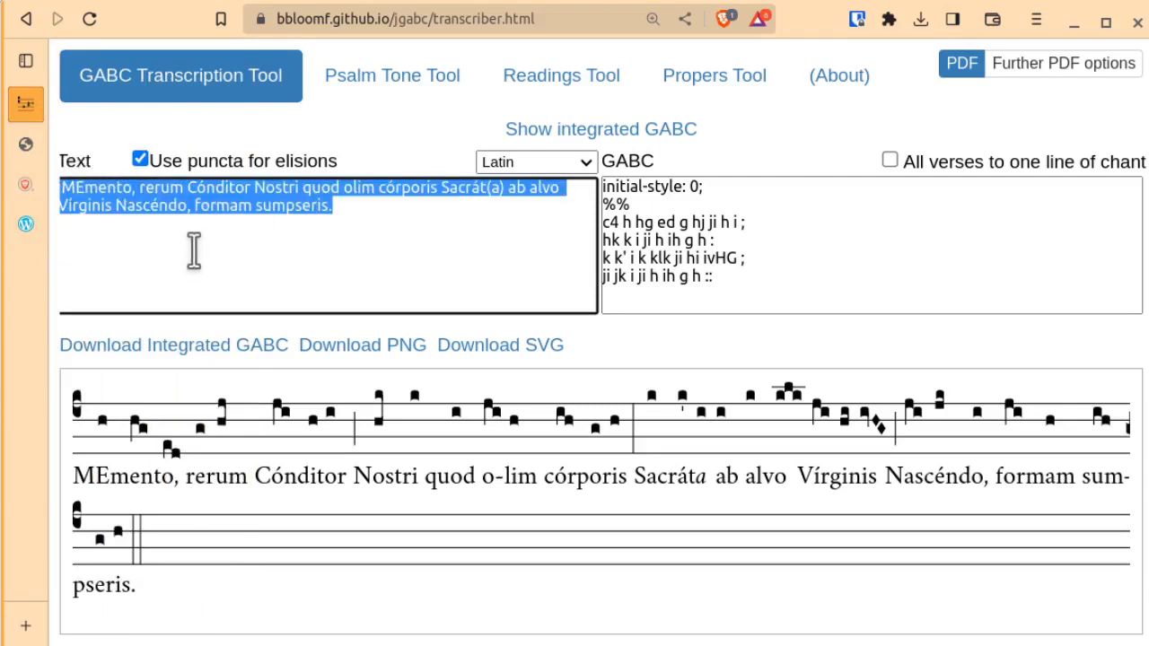
pyautogui.hotkey('ctrl', 'v')
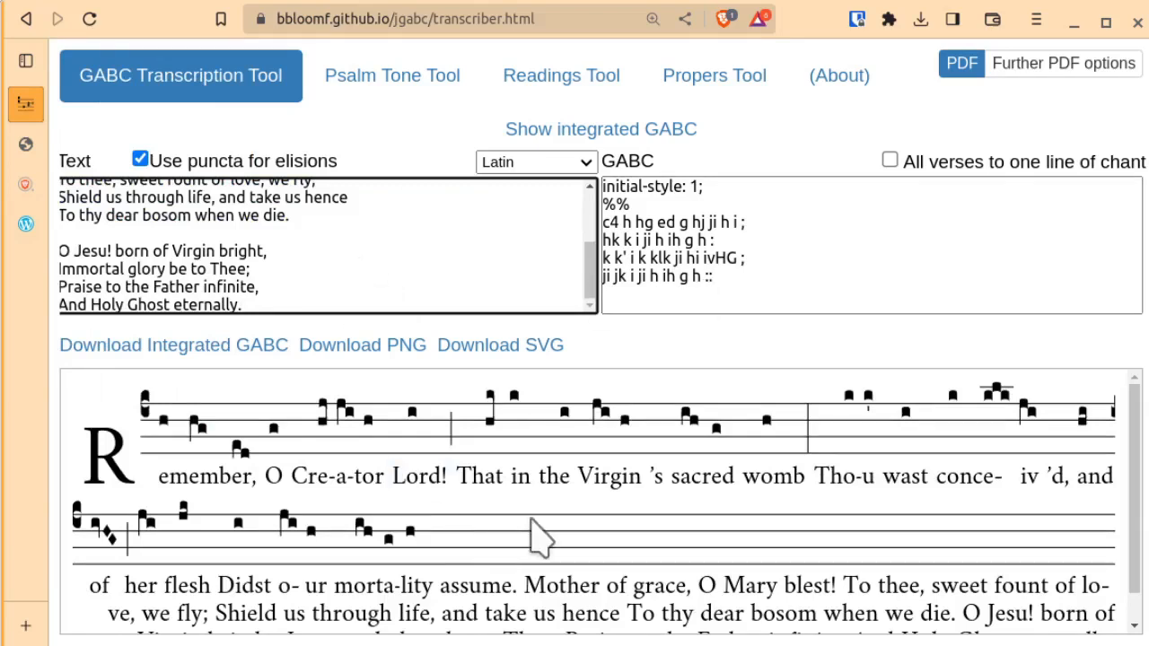
# Shorten the third lyric line's words to "Tho" and "concev'd", and set the lyrics language to English.
pyautogui.moveTo(171, 474); pyautogui.dragTo(219, 479)
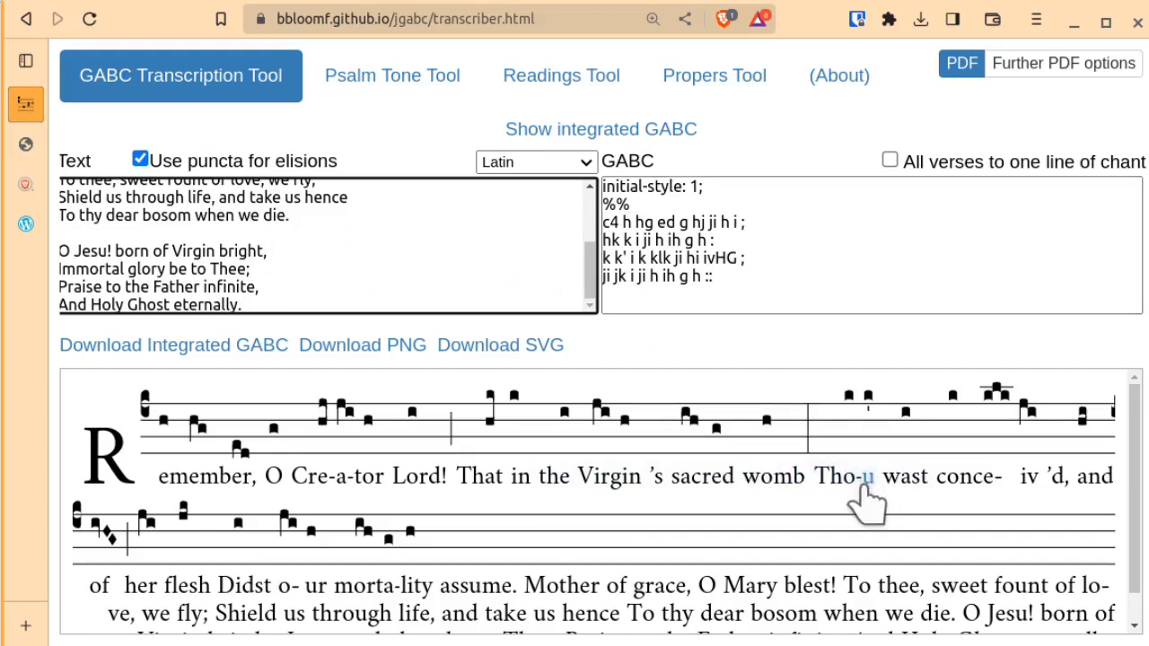
pyautogui.scroll(3, 386, 269)
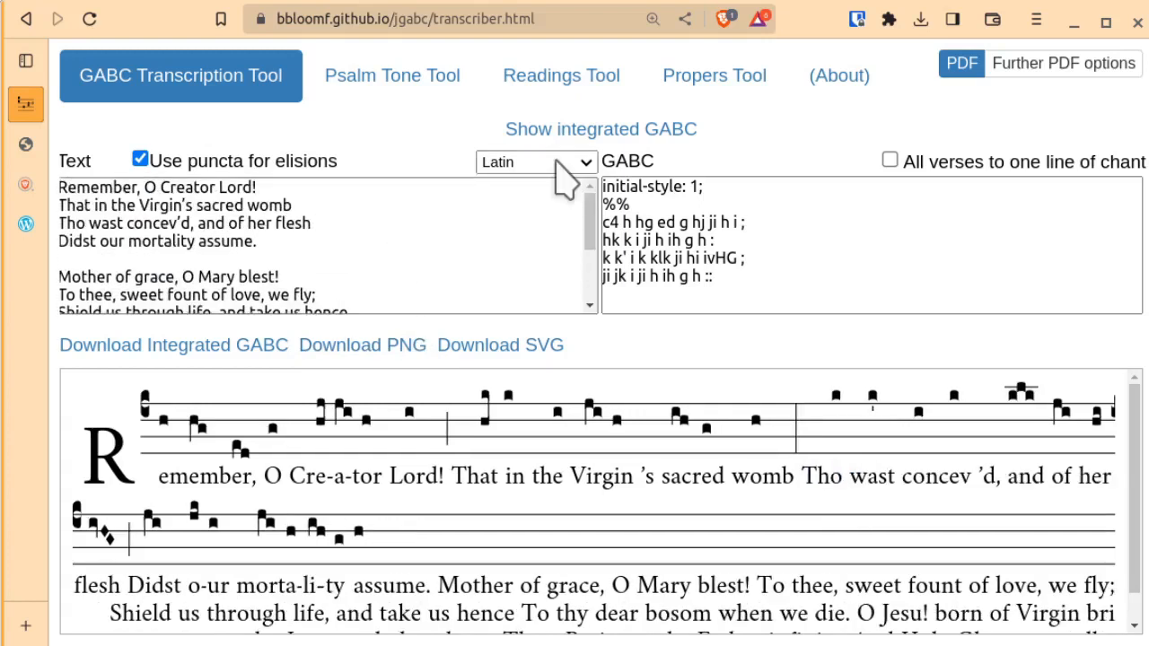
pyautogui.click(574, 205)
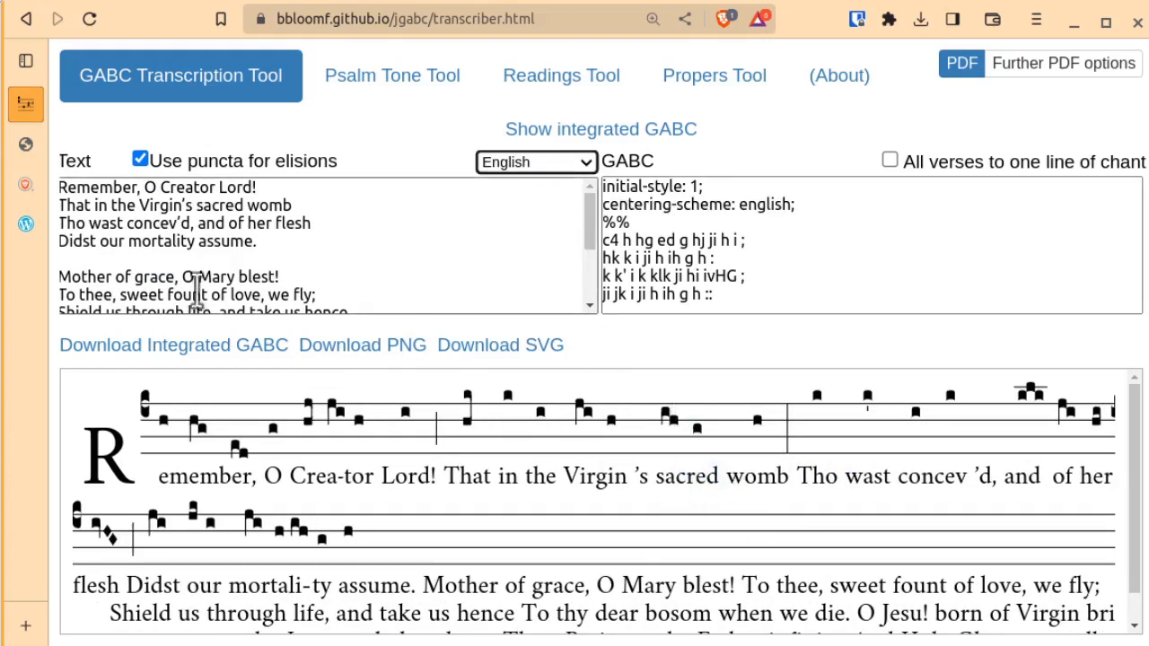
# Restore "Thou" and "conceiv'd" in the third lyric line, and number the second verse "2." directly after the first.
pyautogui.click(87, 224)
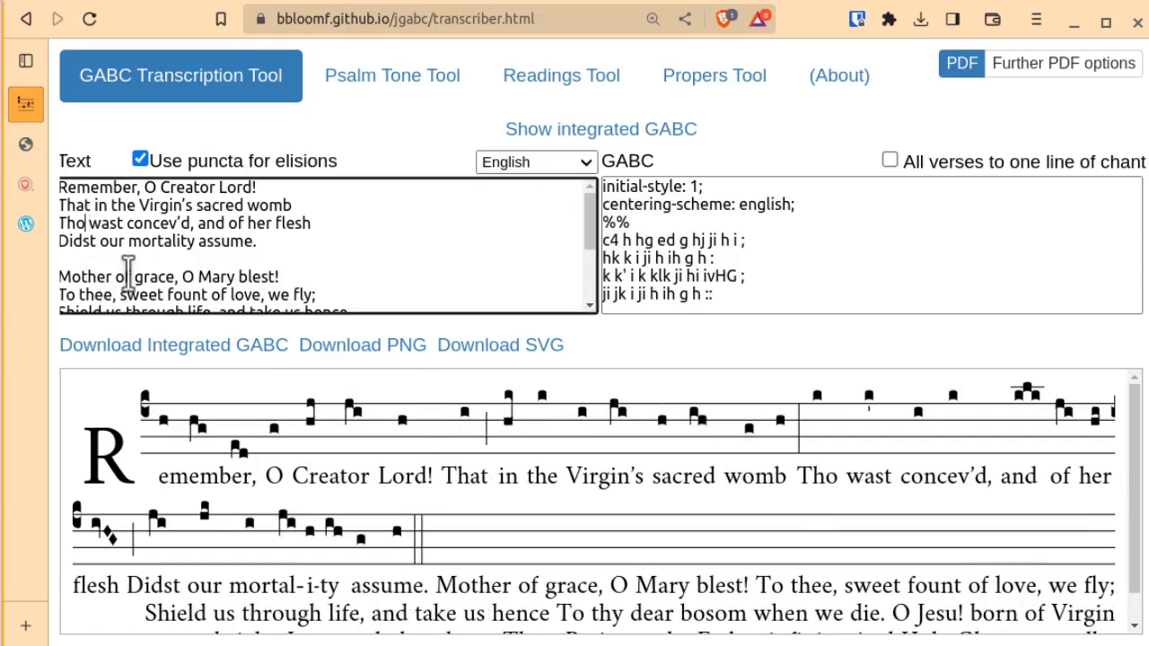
pyautogui.write('ugh l')
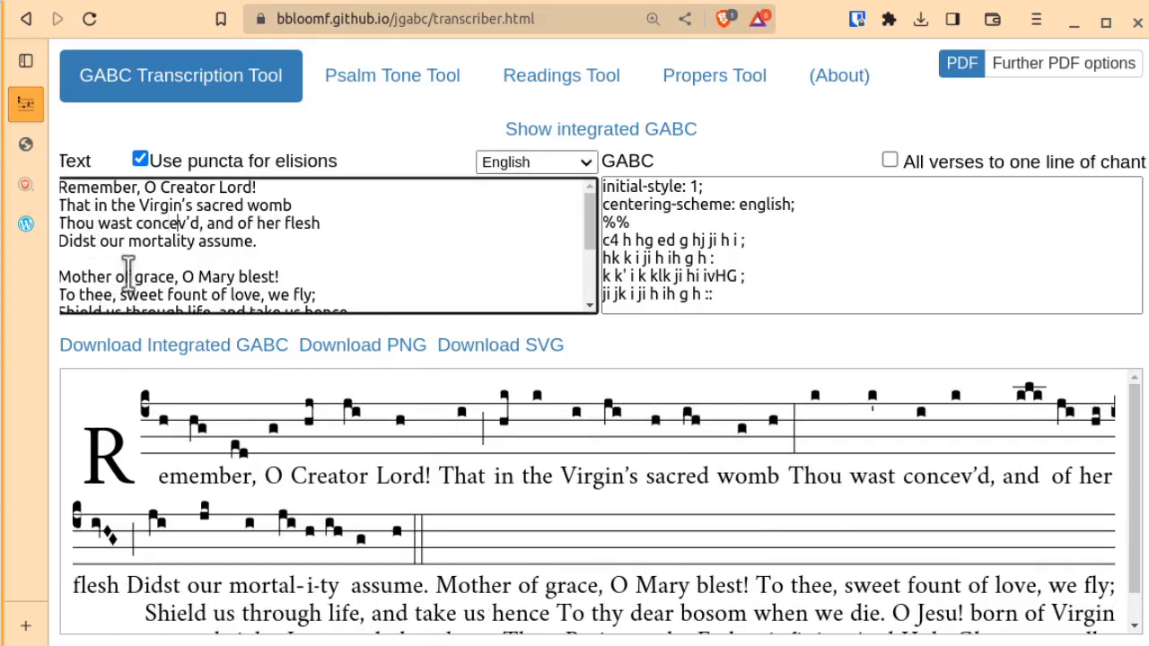
pyautogui.write('i')
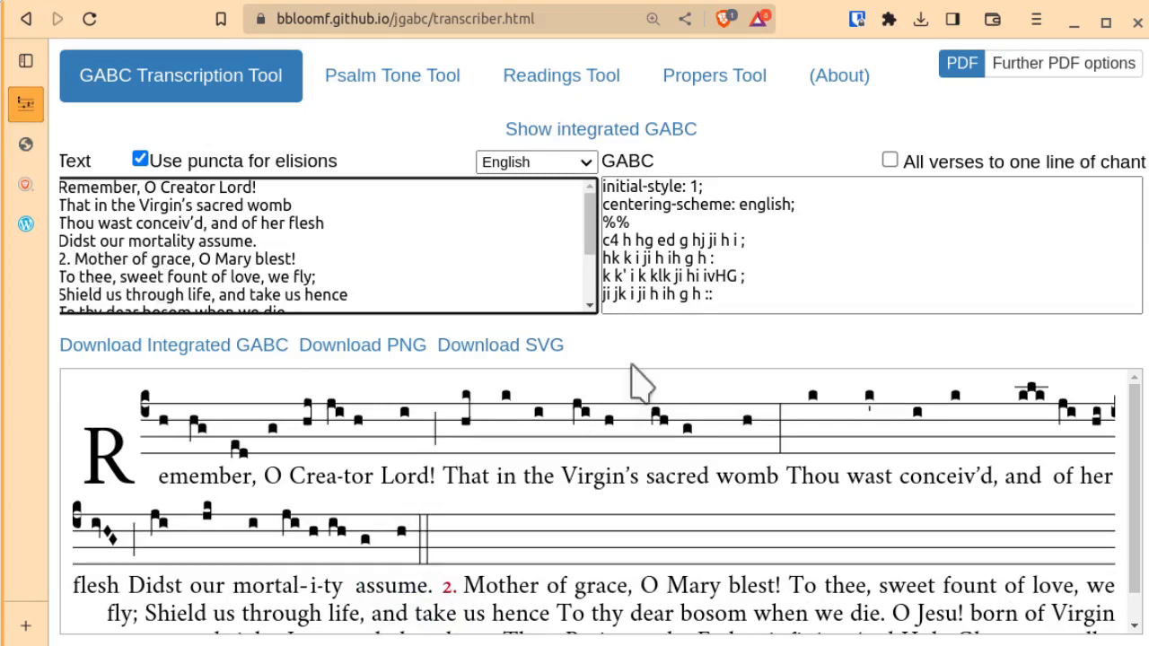
# Append a "--" line and the Amen melody "hih gh.. ::" to the GABC, checking its notes on the GregoBase chant page.
pyautogui.click(731, 290)
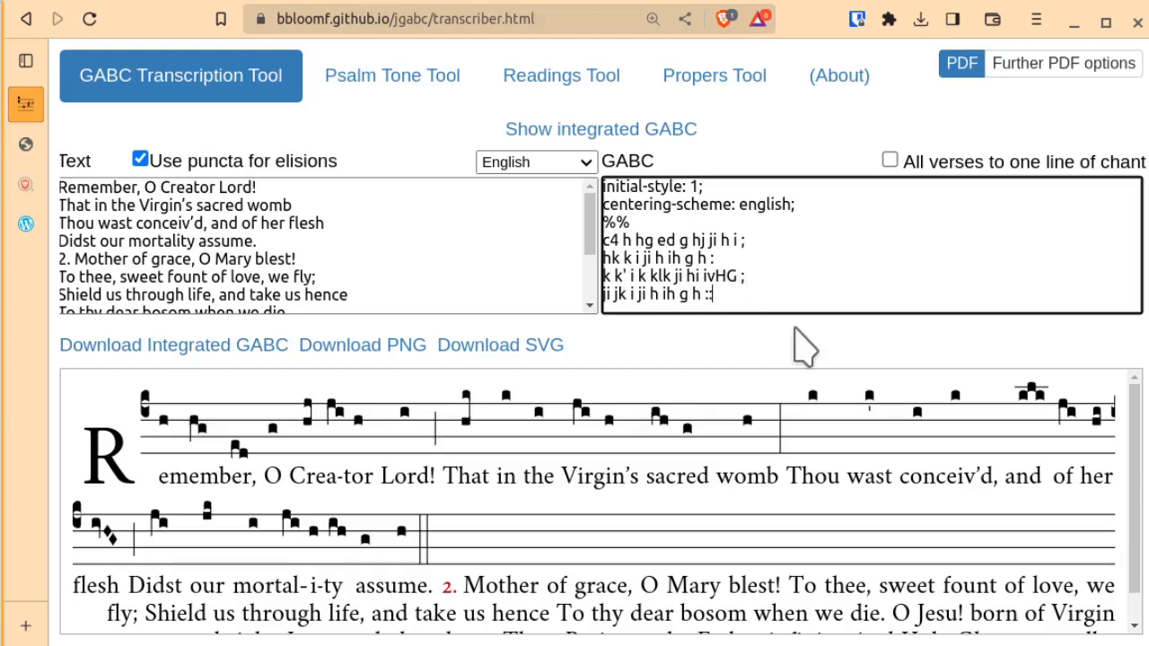
pyautogui.press('Return')
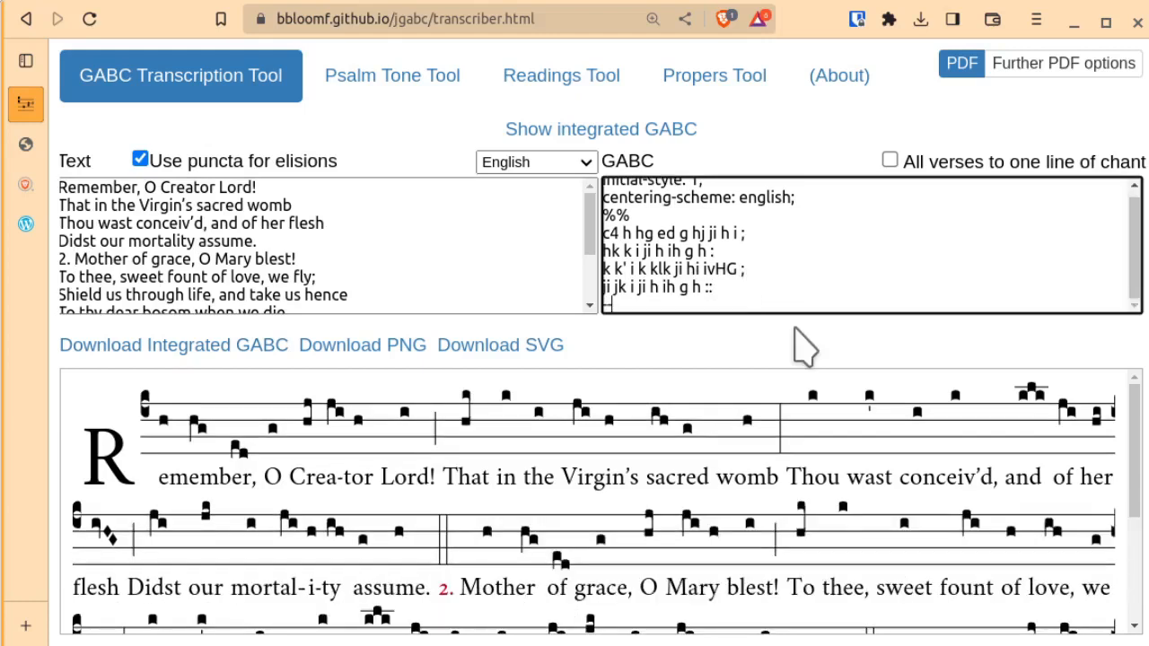
pyautogui.write('--')
pyautogui.press('Return')
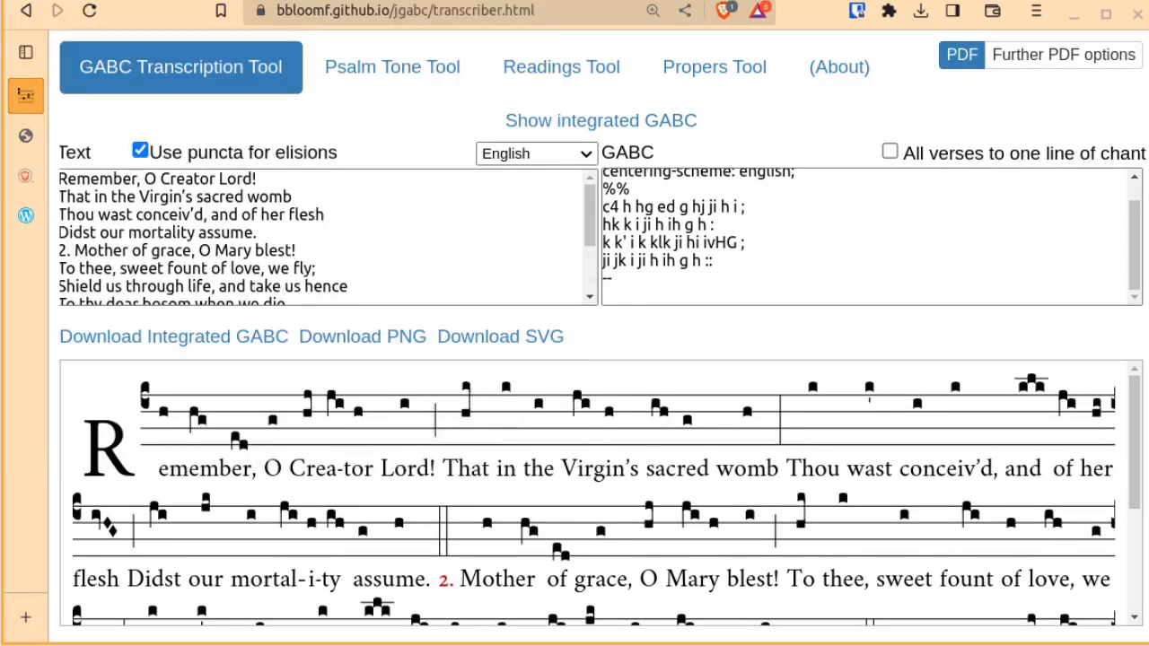
pyautogui.click(25, 136)
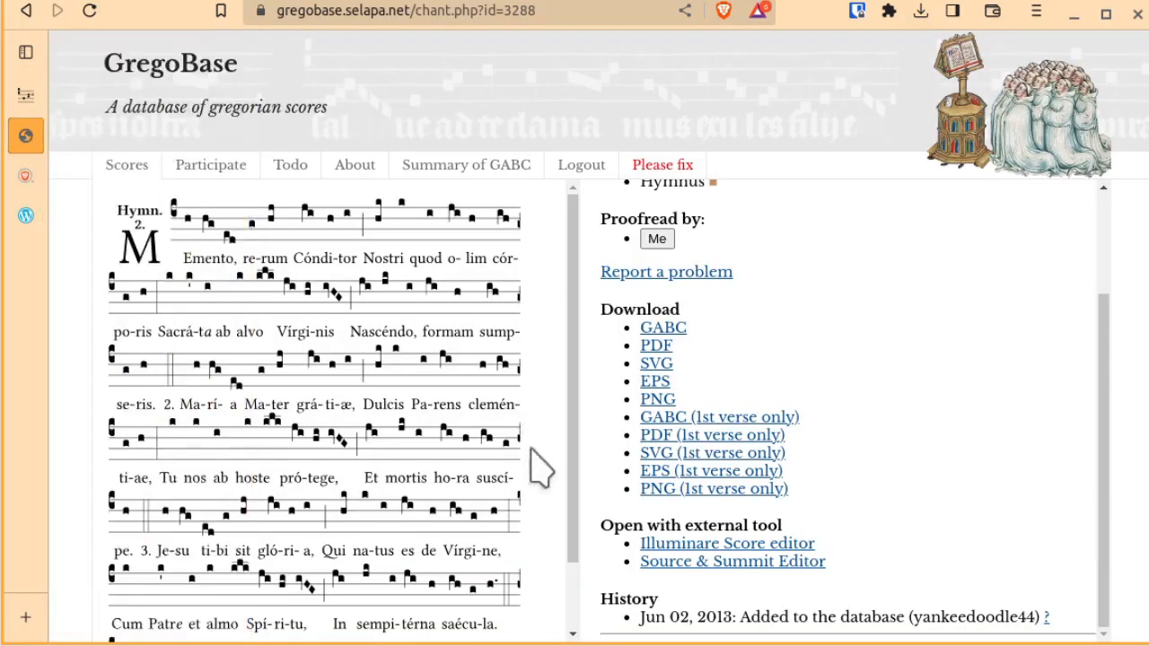
pyautogui.scroll(-2, 475, 479)
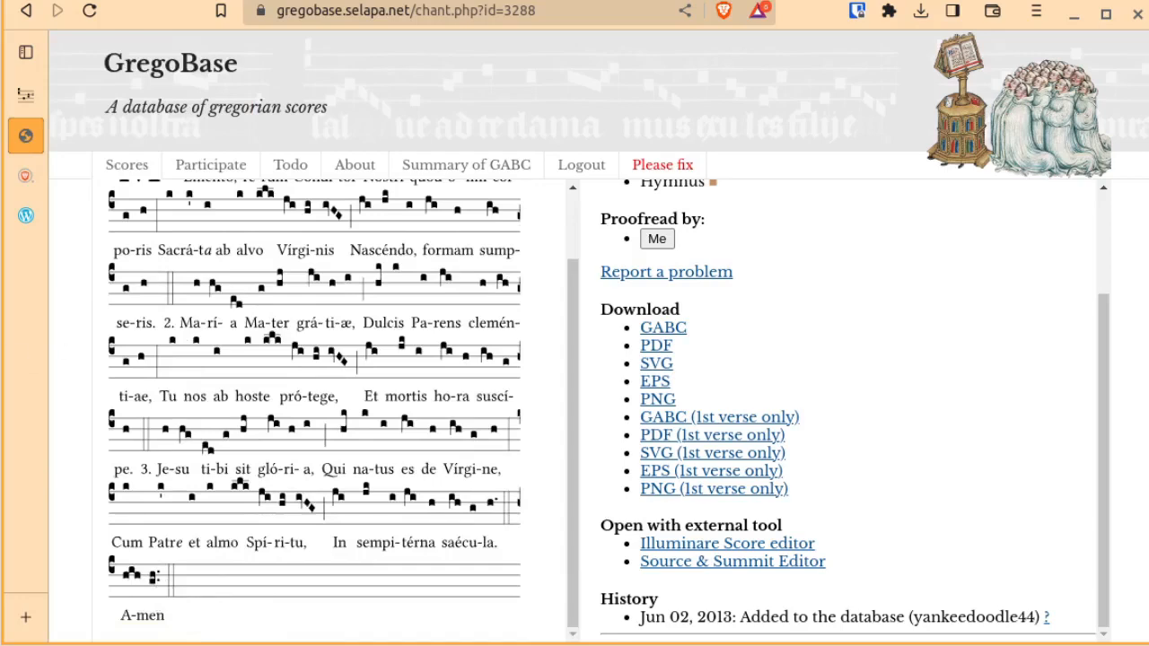
pyautogui.click(27, 96)
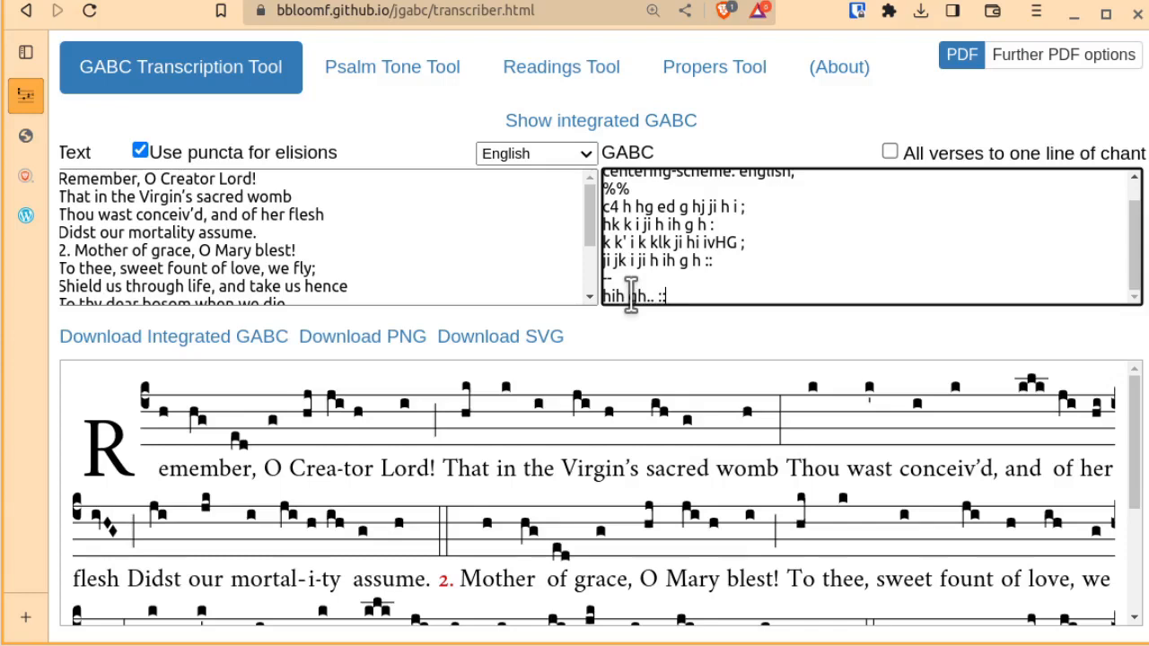
# Append "--" and "Amen." after the last lyric verse, and number the third verse "3." in place of the blank line.
pyautogui.scroll(-2, 812, 498)
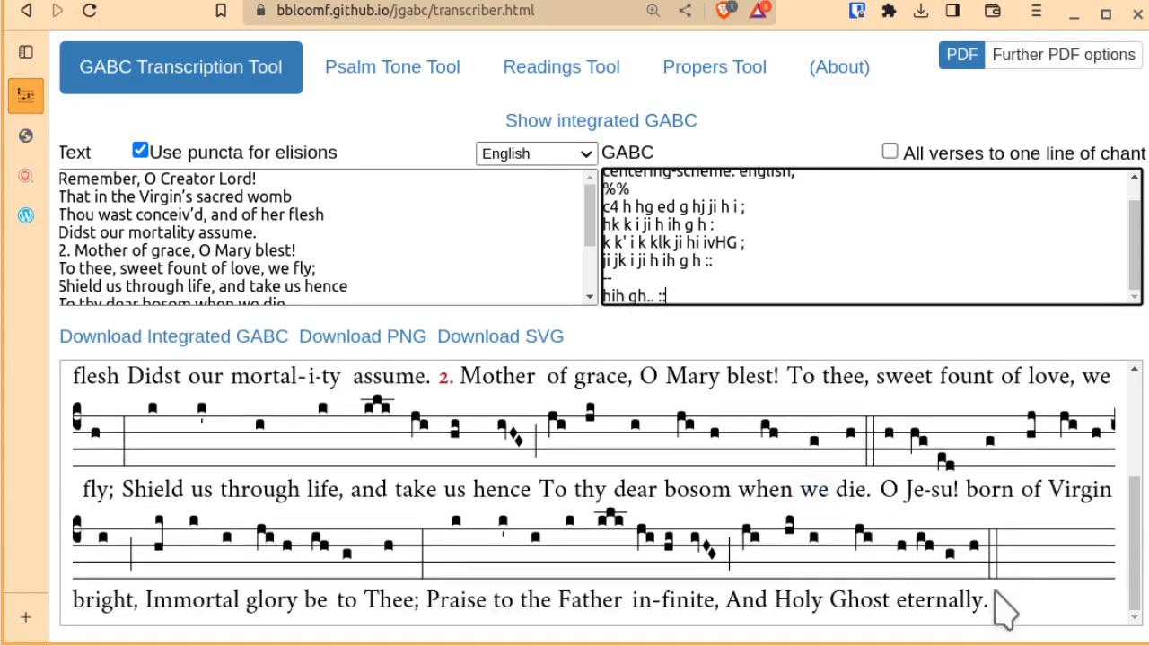
pyautogui.scroll(-2, 413, 260)
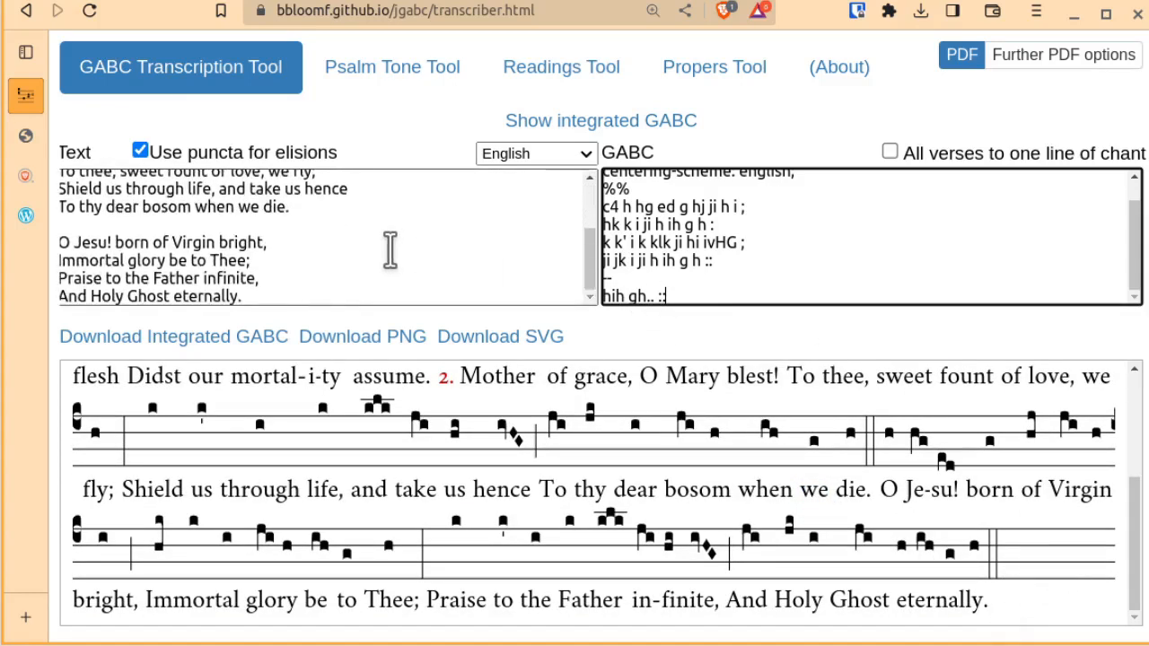
pyautogui.click(251, 218)
pyautogui.press('Return')
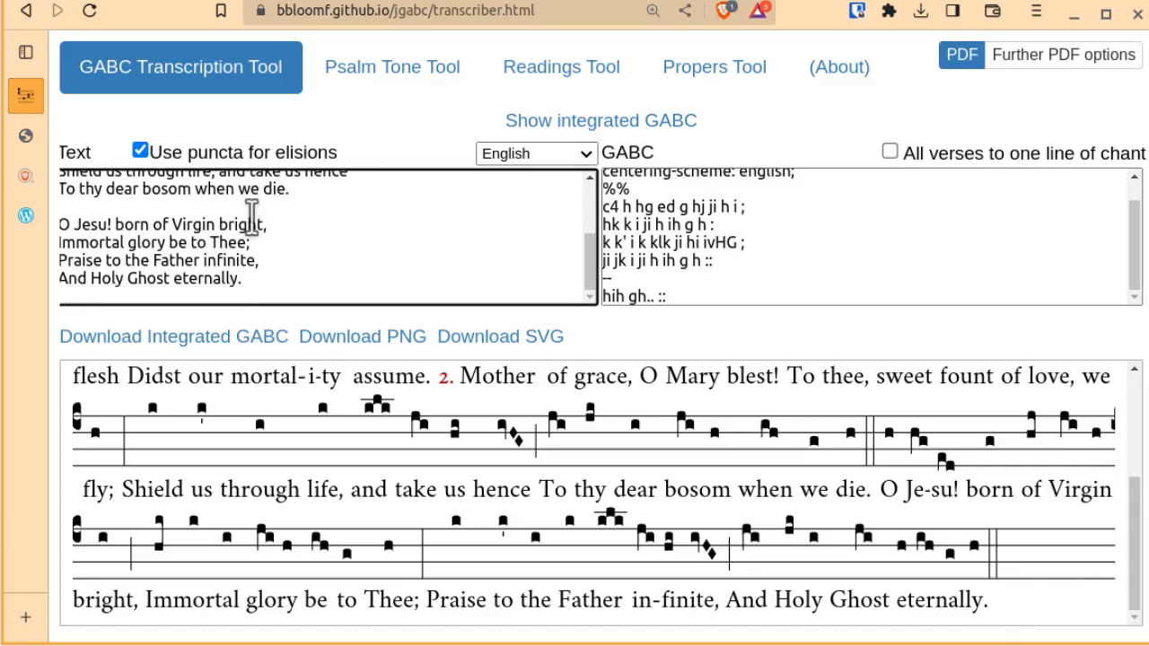
pyautogui.write('--')
pyautogui.press('Return')
pyautogui.write('A')
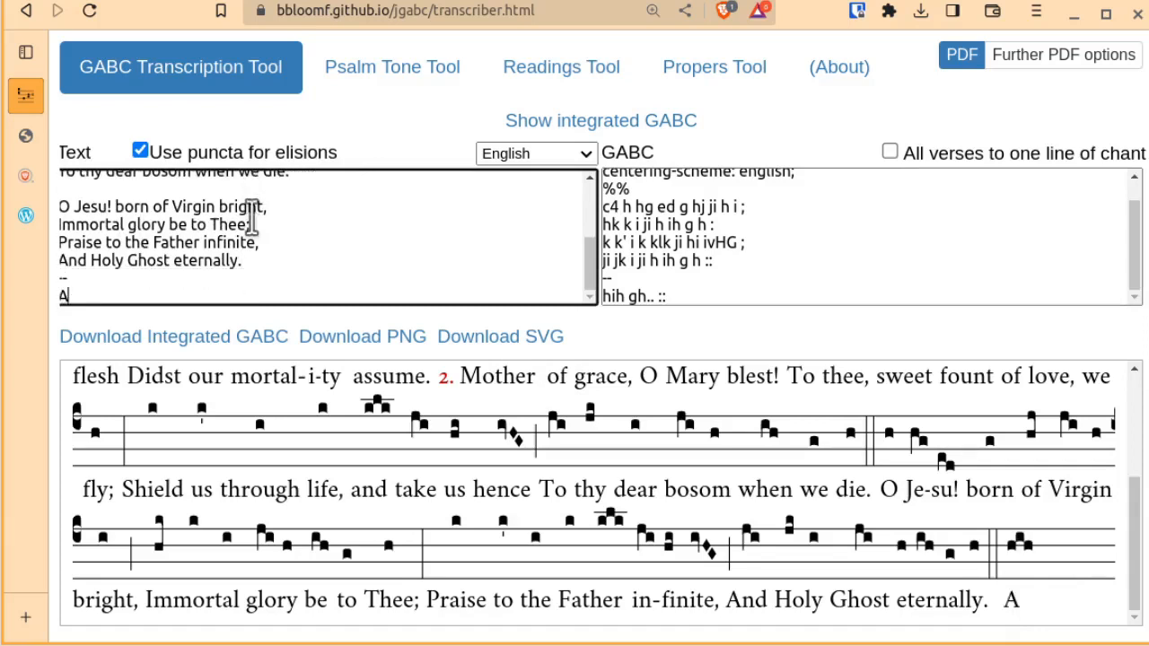
pyautogui.write('men.')
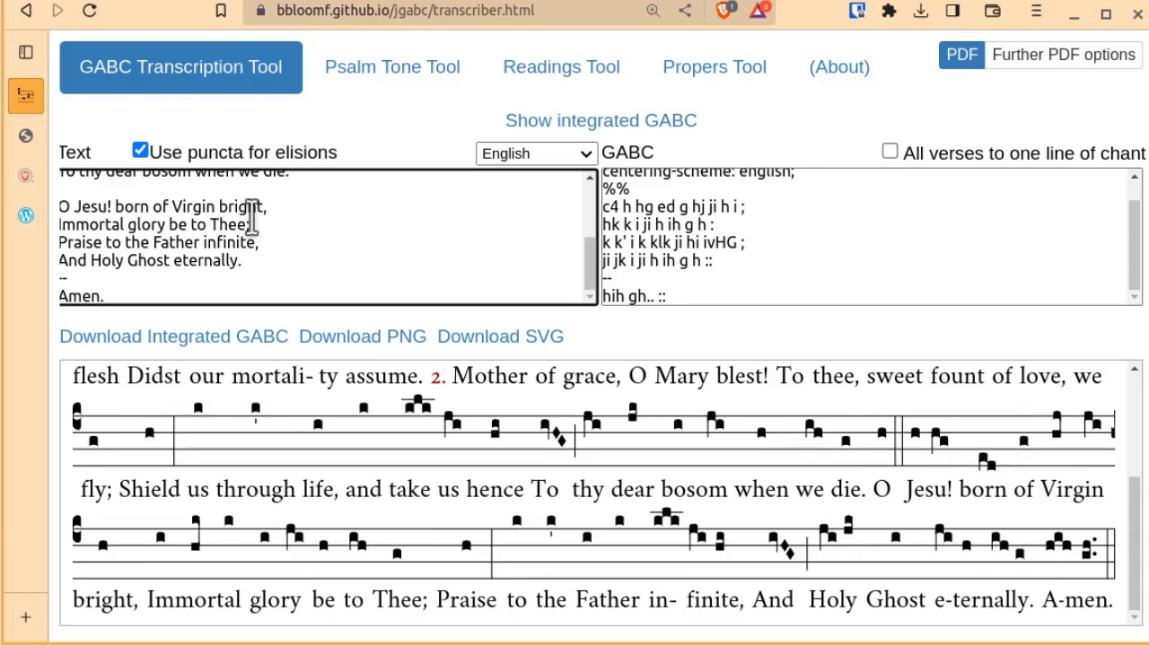
pyautogui.write('3.')
pyautogui.press('Delete')
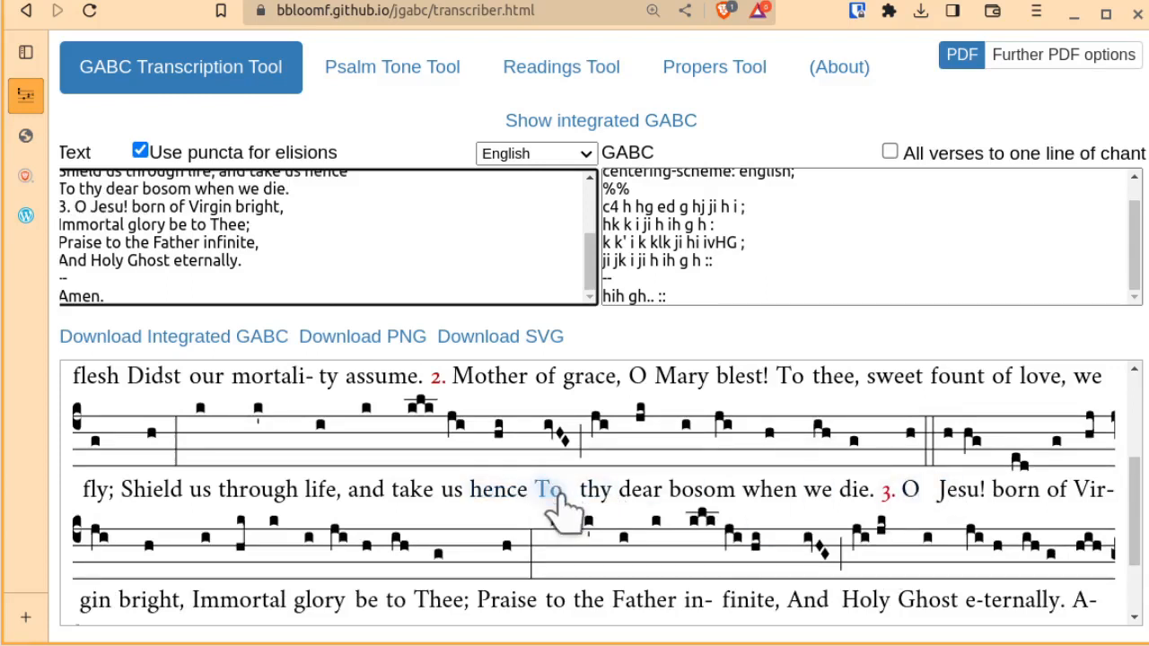
# Hyphenate "con-ceiv'd" in the third lyric line and check the syllable alignment in the rendered score through to the Amen.
pyautogui.scroll(3, 539, 513)
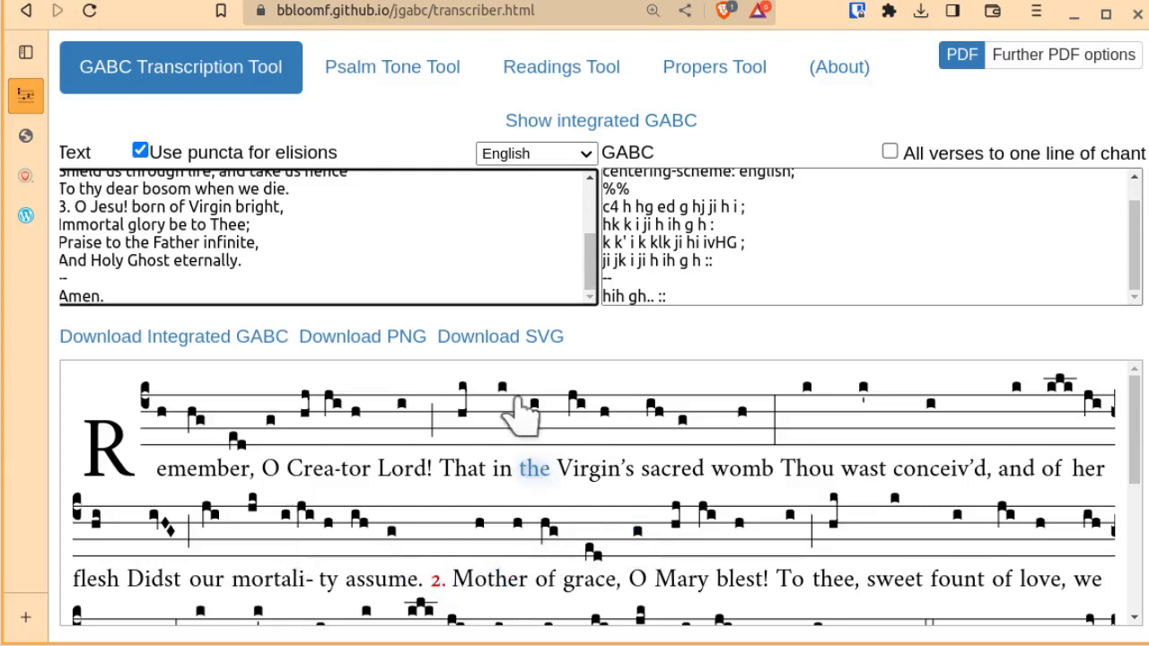
pyautogui.scroll(3, 302, 225)
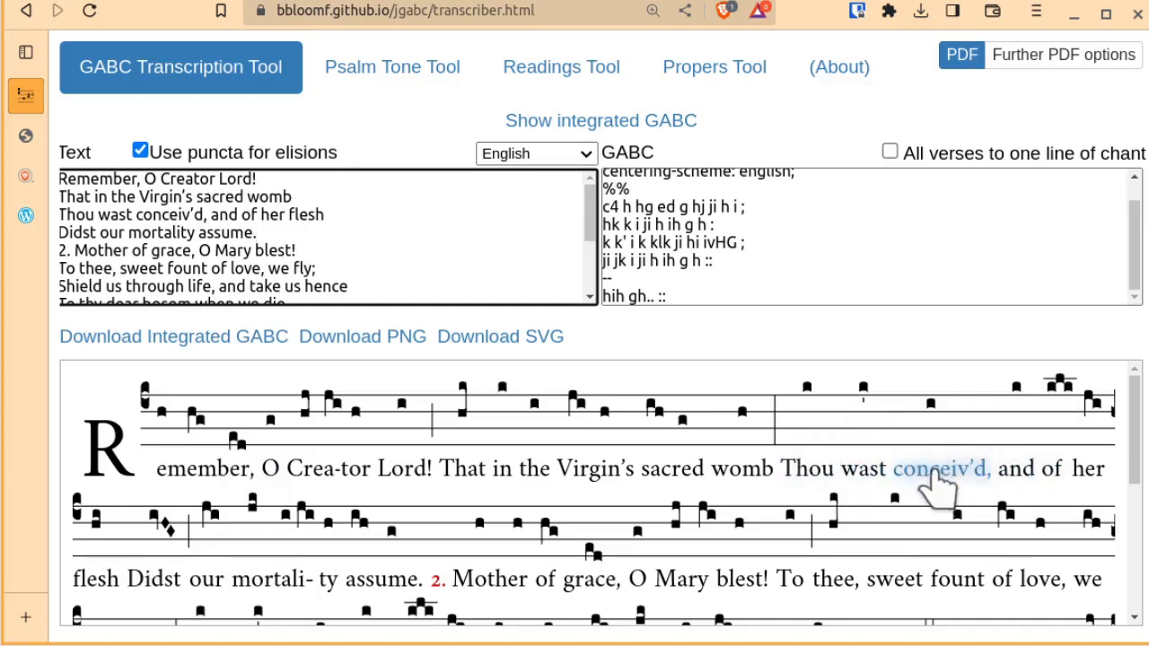
pyautogui.write('-')
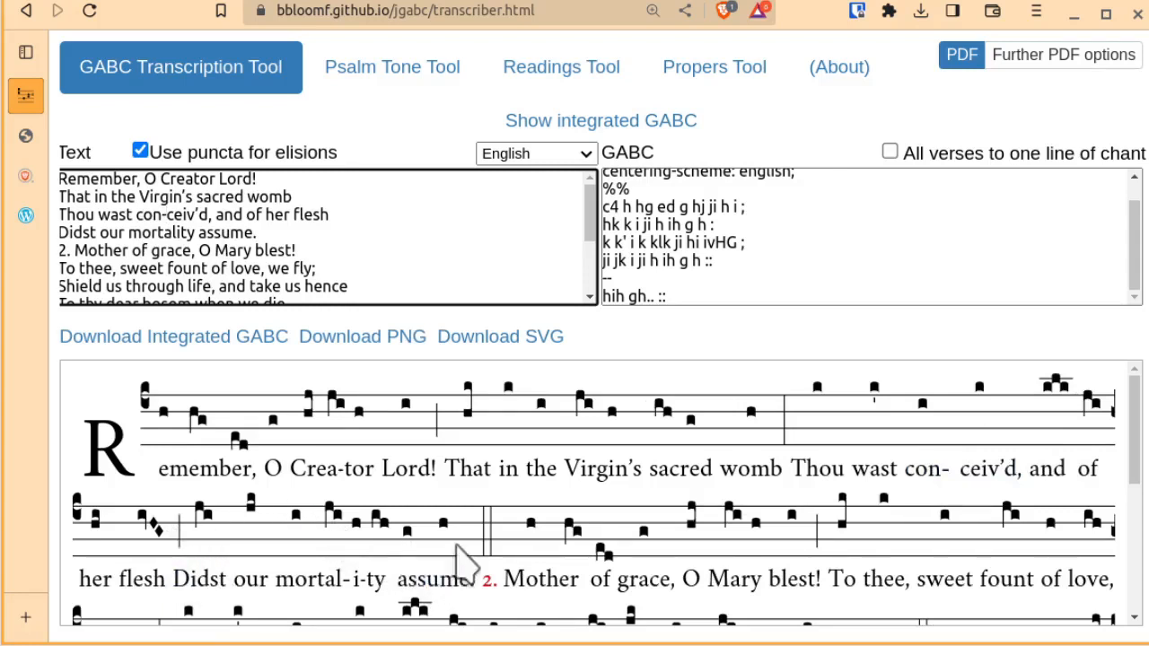
pyautogui.scroll(-2, 754, 530)
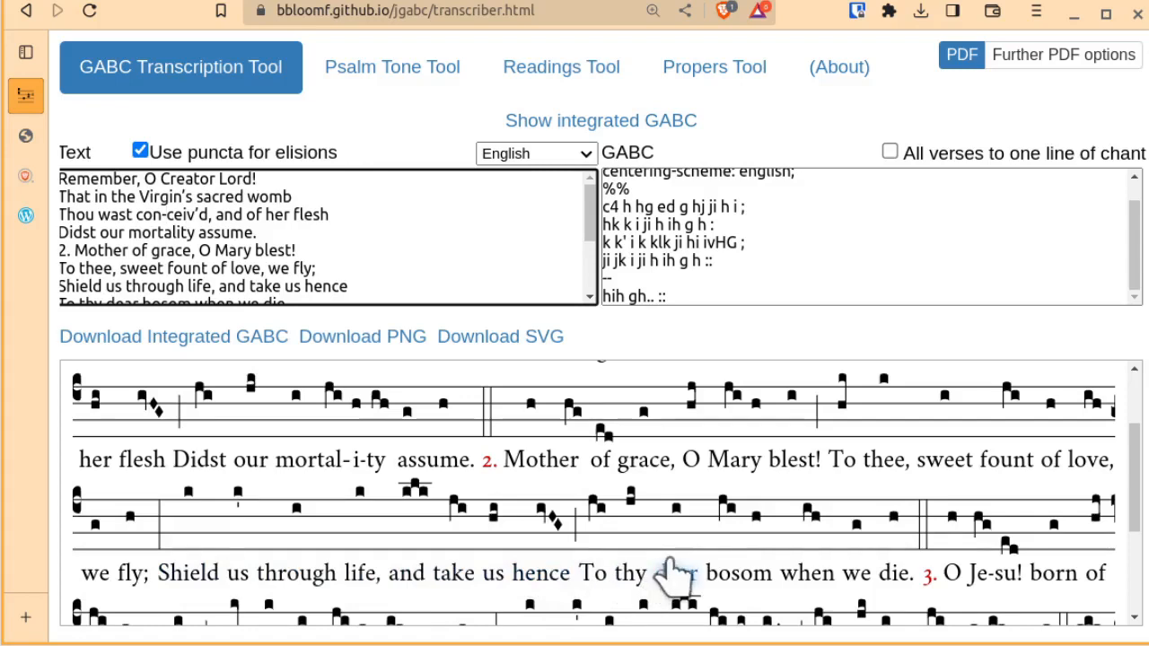
pyautogui.scroll(-2, 669, 575)
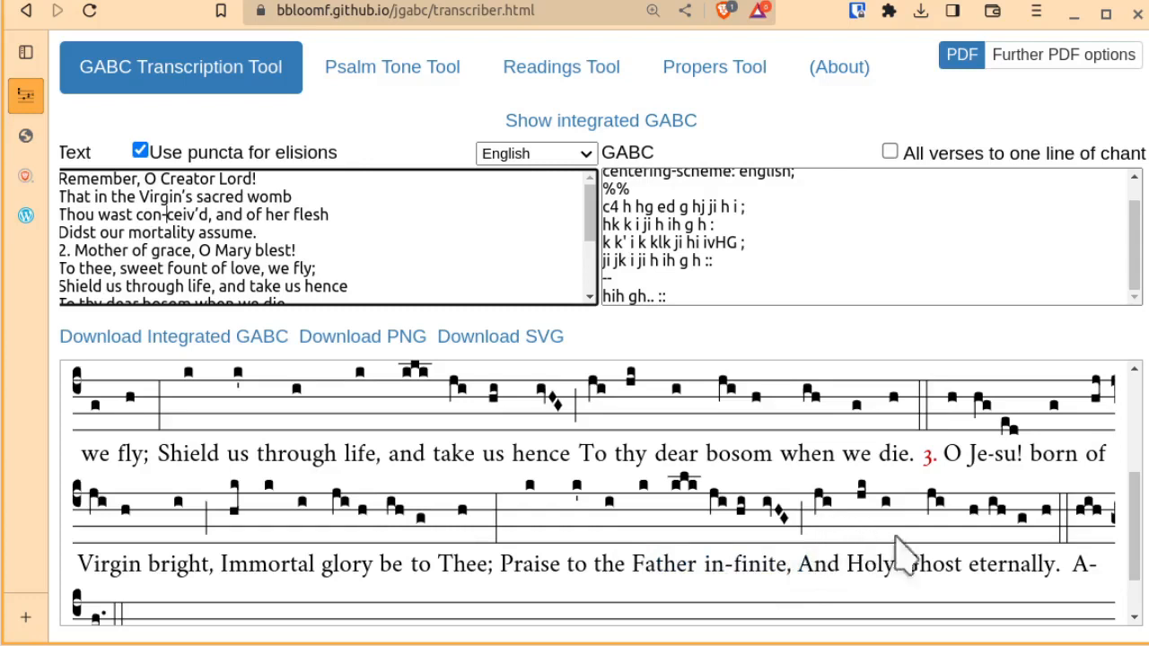
pyautogui.scroll(-2, 991, 577)
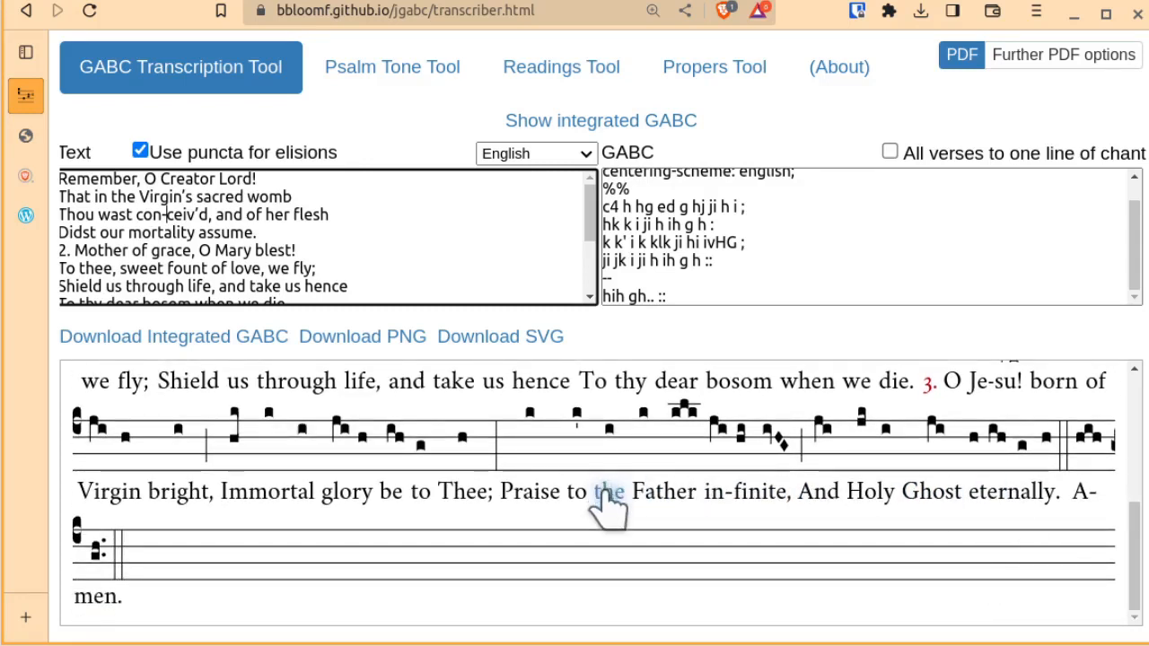
pyautogui.scroll(5, 588, 507)
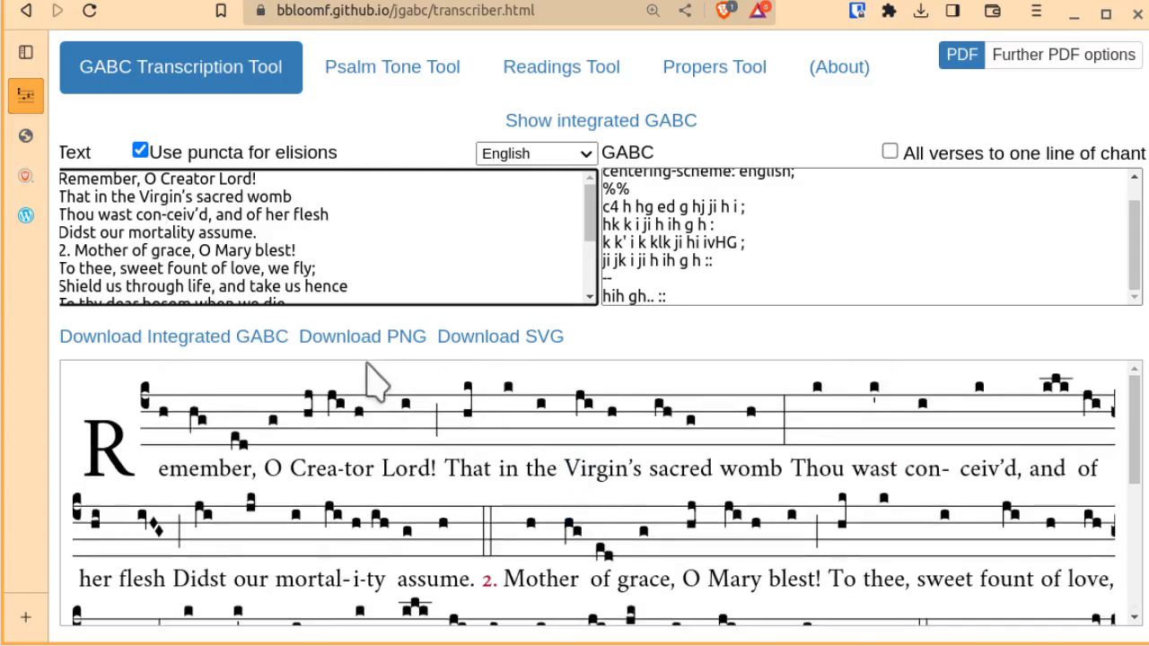
# Download the integrated GABC as hy--remember.gabc.
pyautogui.click(241, 335)
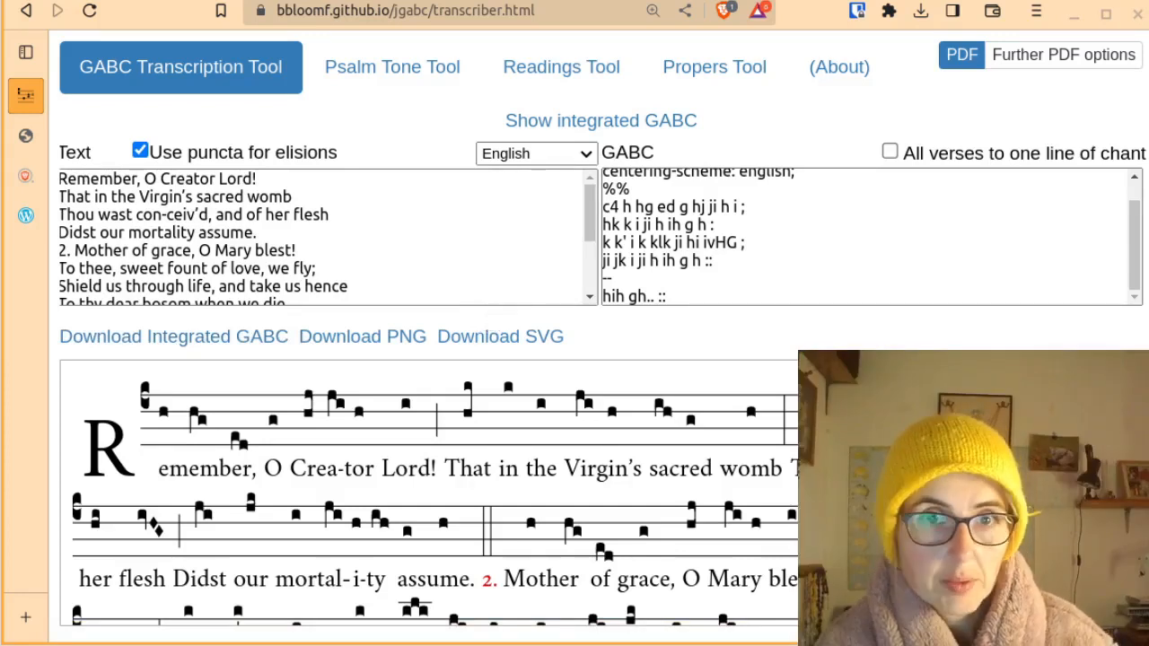
pyautogui.click(82, 140)
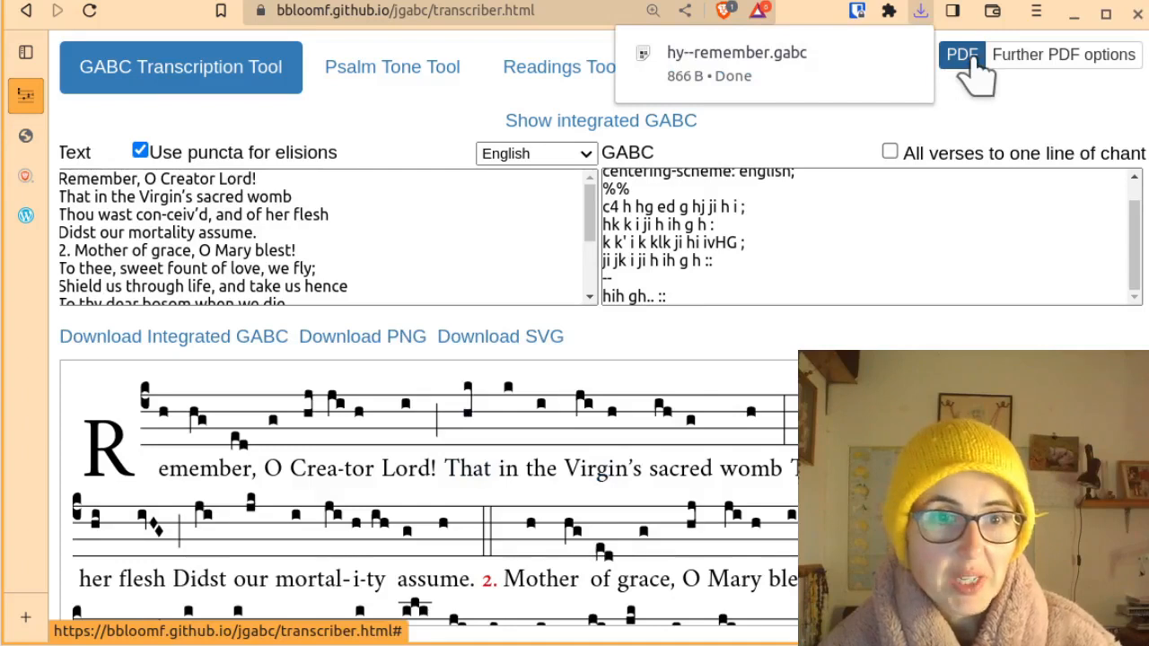
pyautogui.click(928, 16)
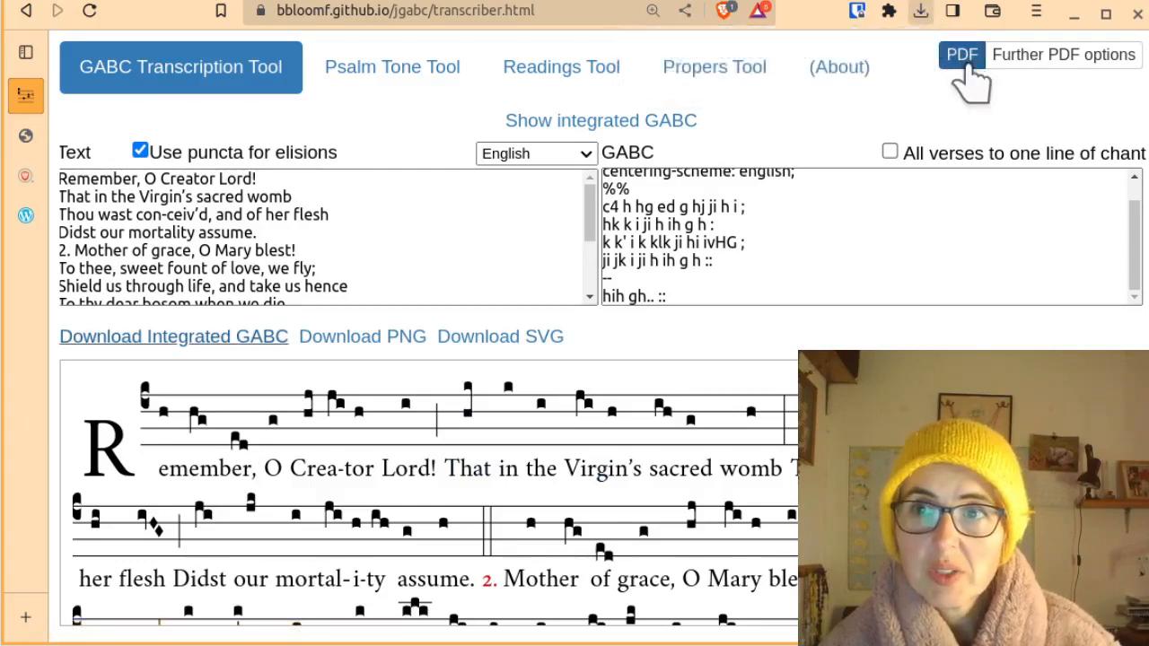
# Open the hymn in the Illuminare Score Editor for further PDF options and narrow the browser window.
pyautogui.click(1087, 61)
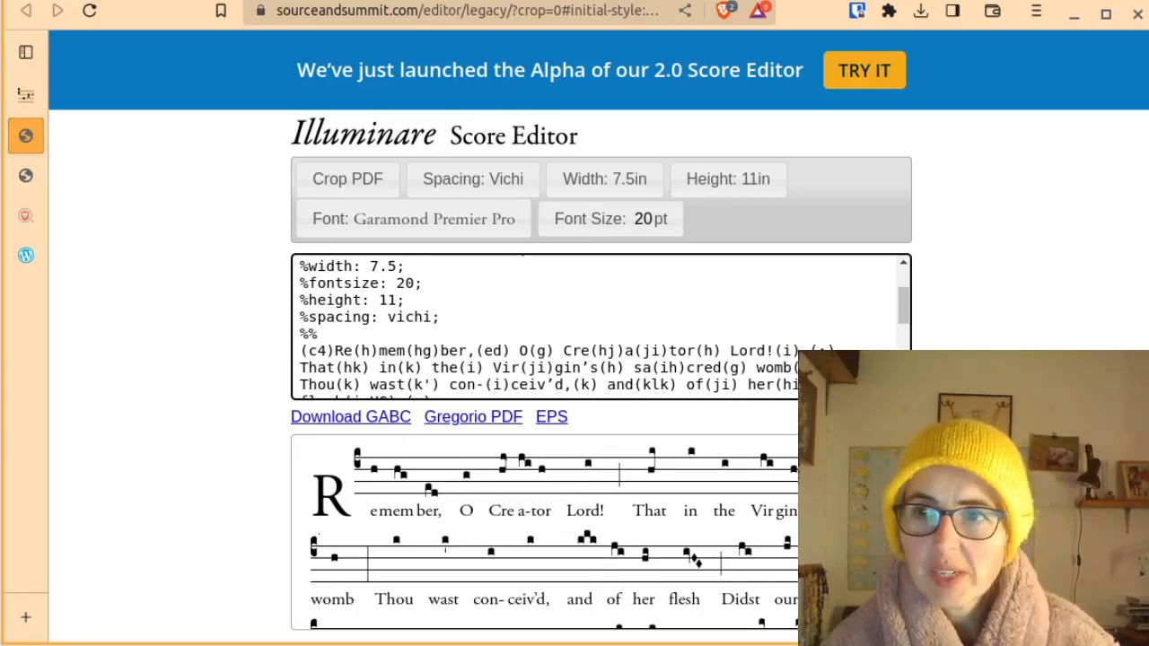
pyautogui.moveTo(1148, 494); pyautogui.dragTo(901, 494)
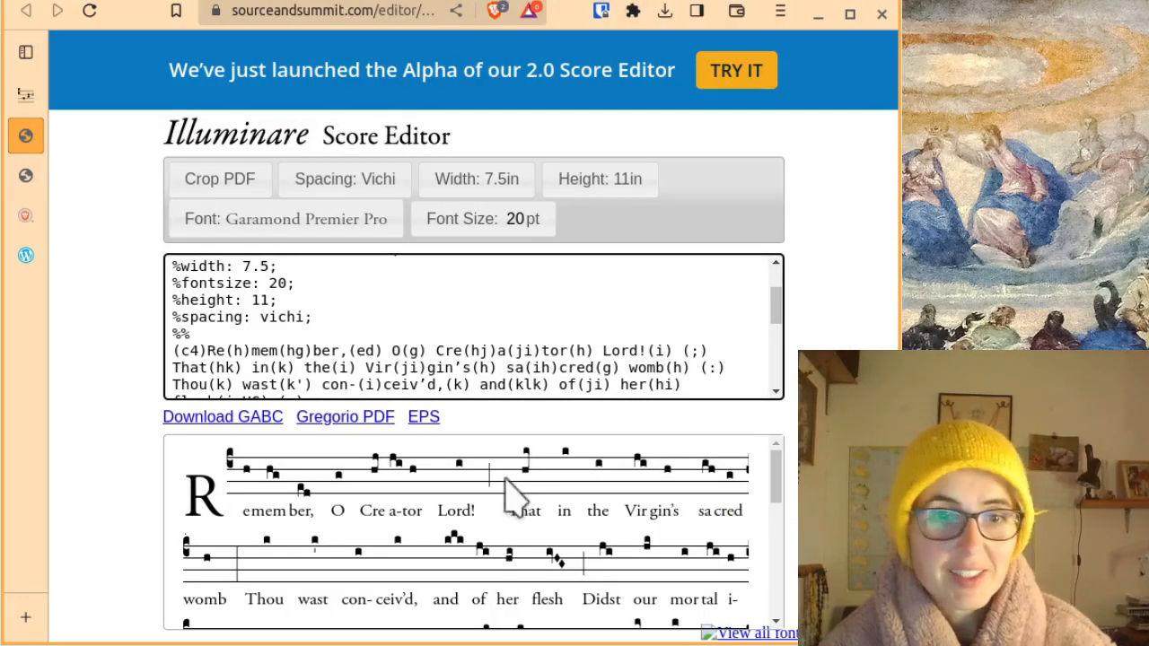
pyautogui.hotkey('alt', 'Tab')
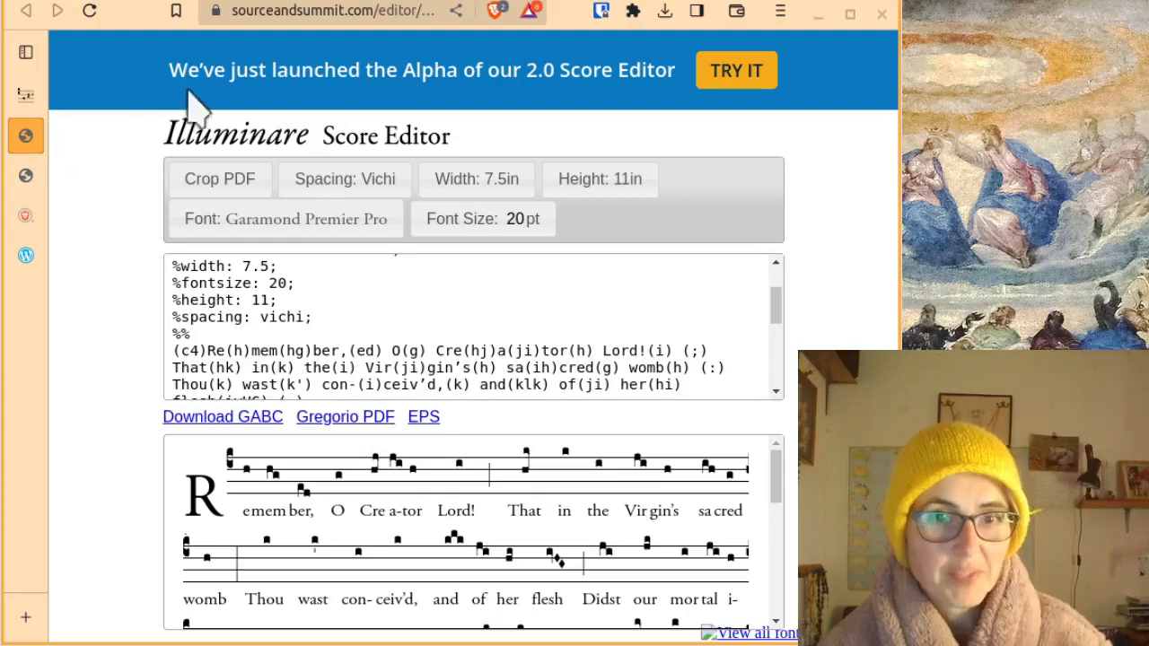
pyautogui.click(128, 8)
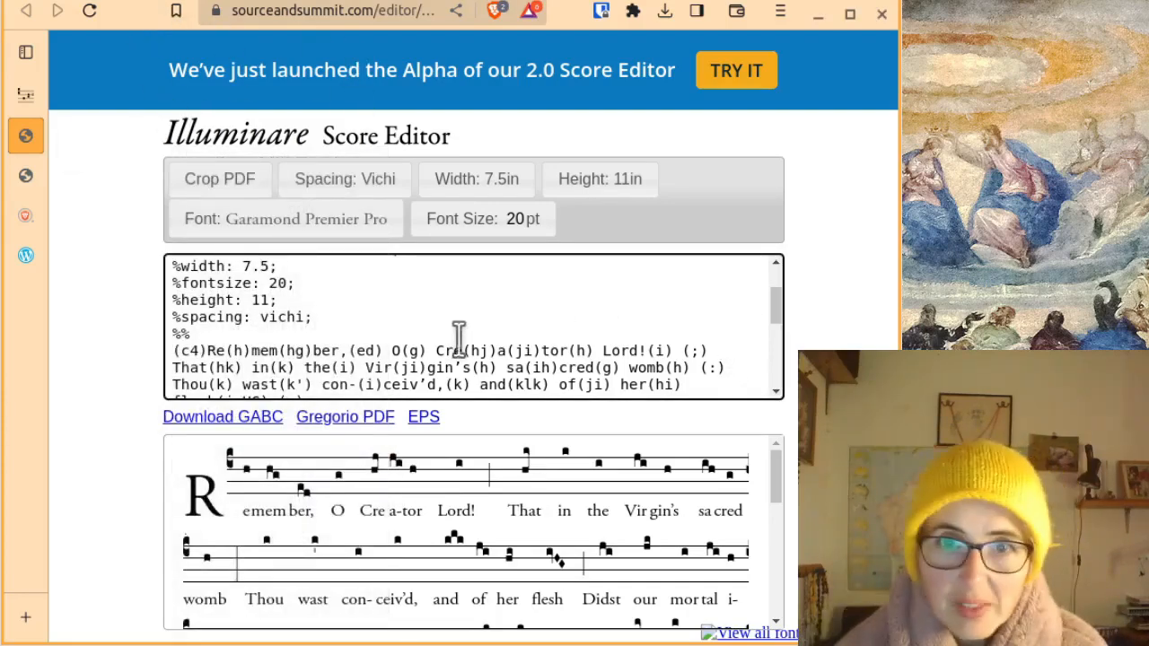
# Set the name field in the hymn's GABC header to "Memento Rerum Conditor".
pyautogui.scroll(-3, 461, 334)
pyautogui.scroll(-3, 461, 334)
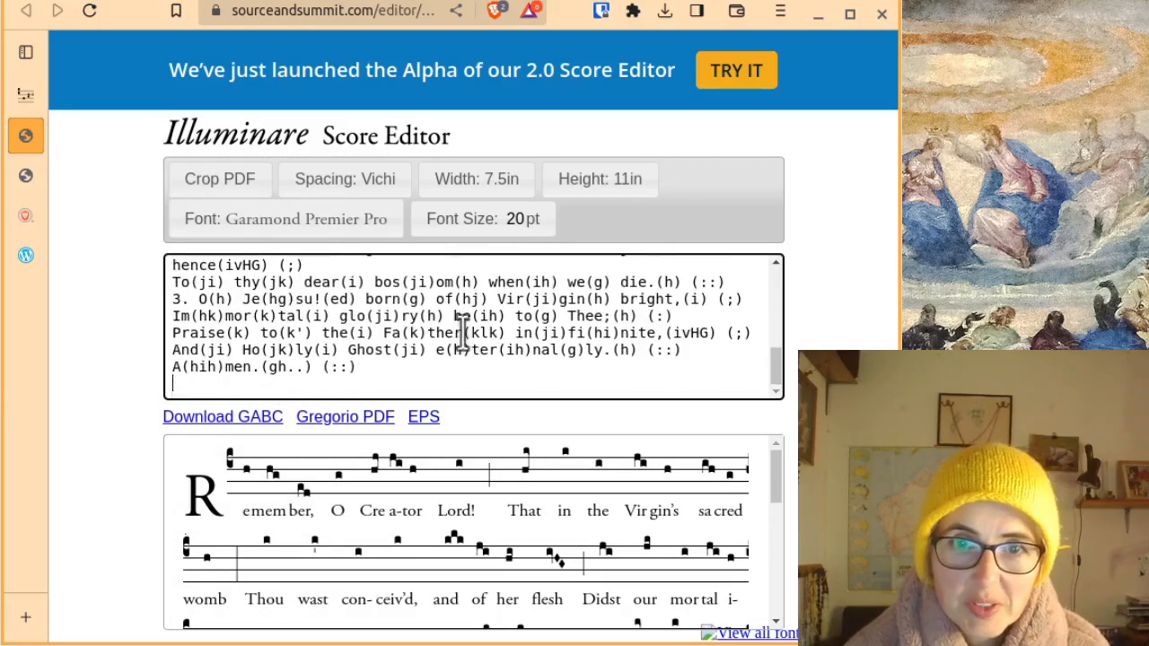
pyautogui.scroll(8, 468, 338)
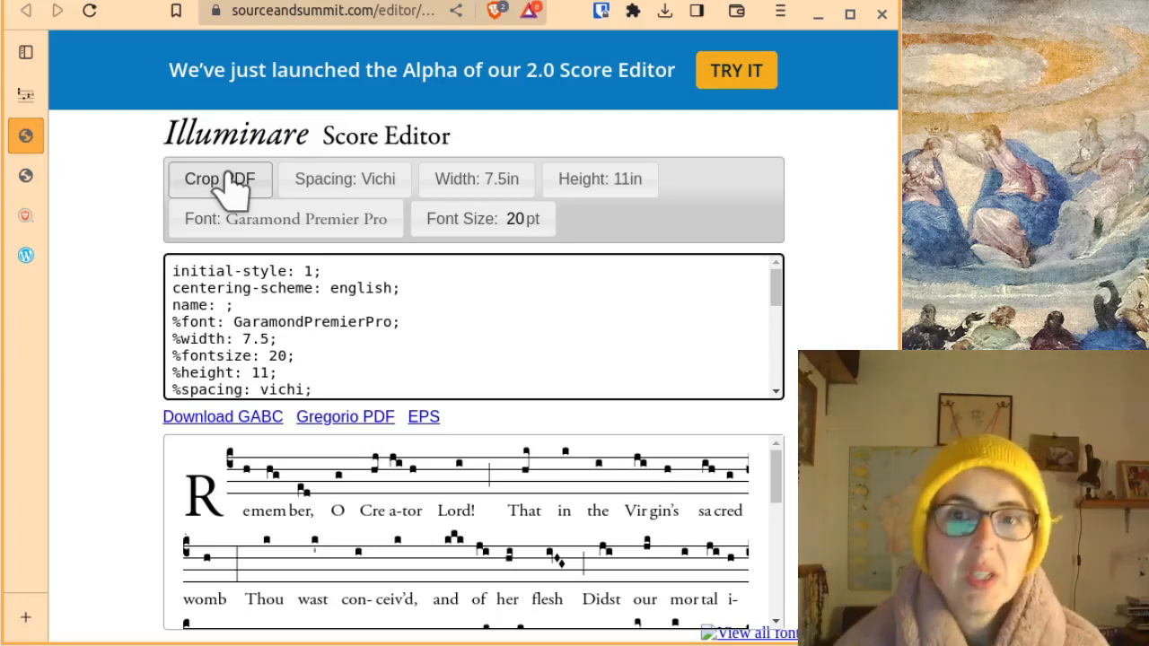
pyautogui.click(351, 225)
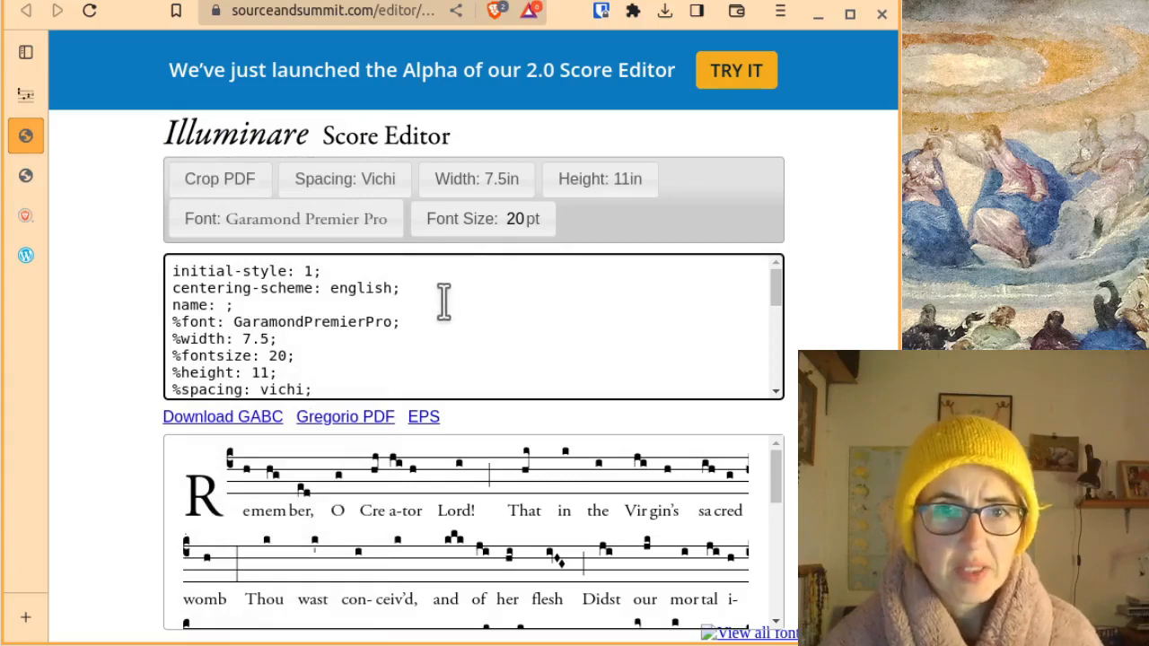
pyautogui.click(224, 305)
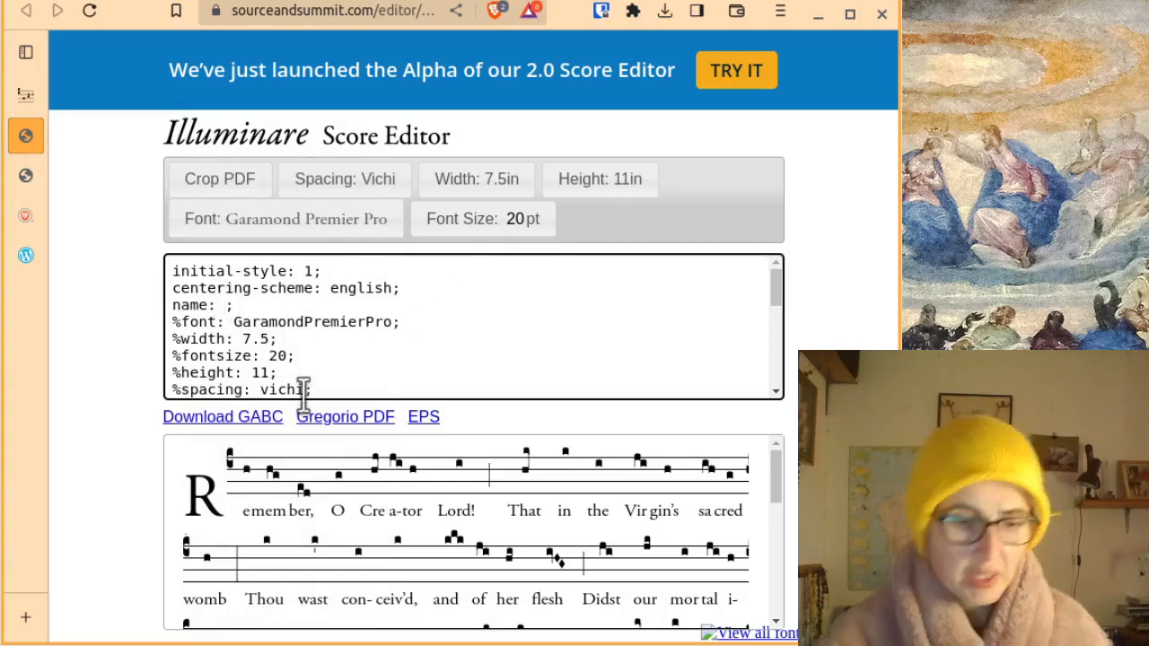
pyautogui.write('Memenrt')
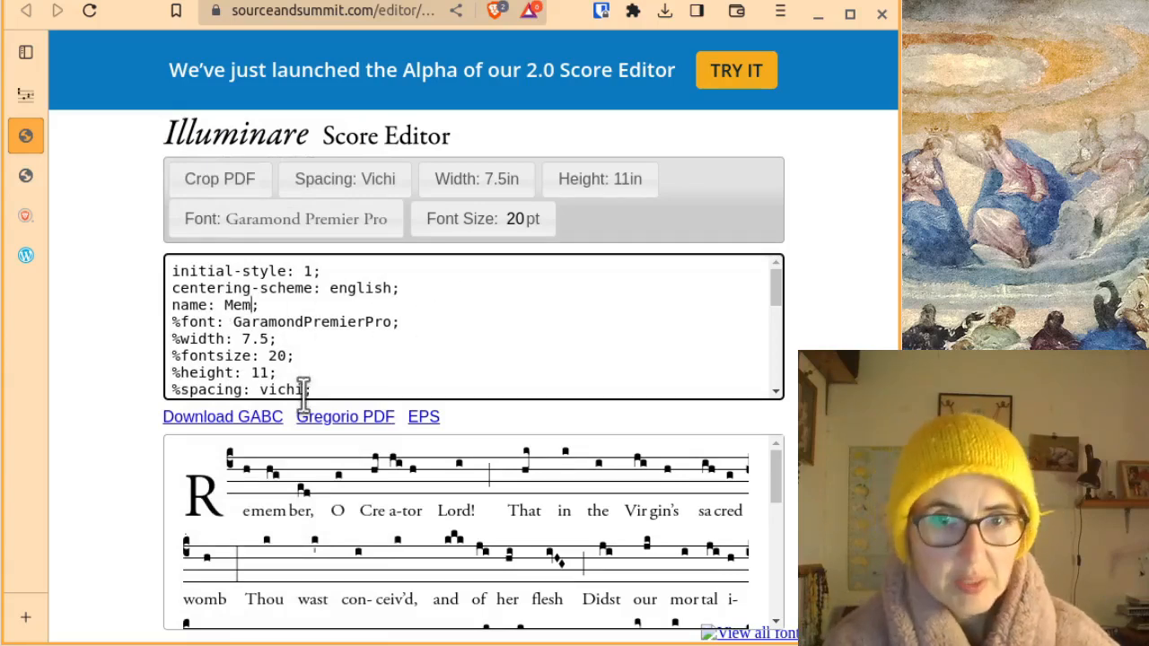
pyautogui.press('BackSpace')
pyautogui.press('BackSpace')
pyautogui.write('to Rer')
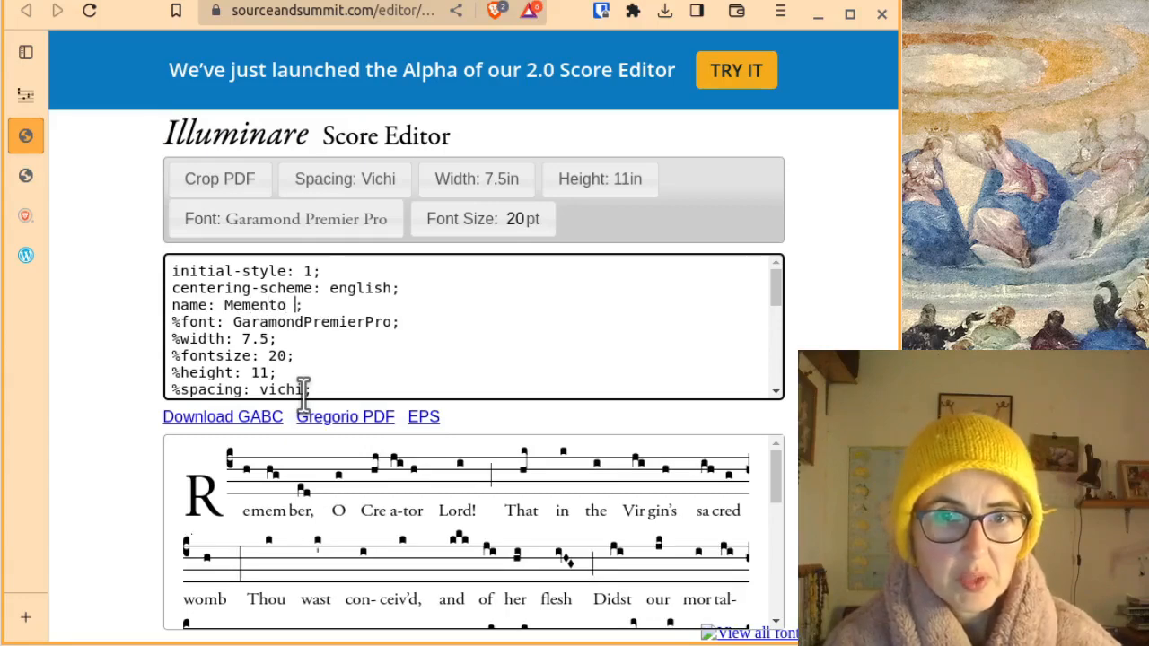
pyautogui.write('um Conditor')
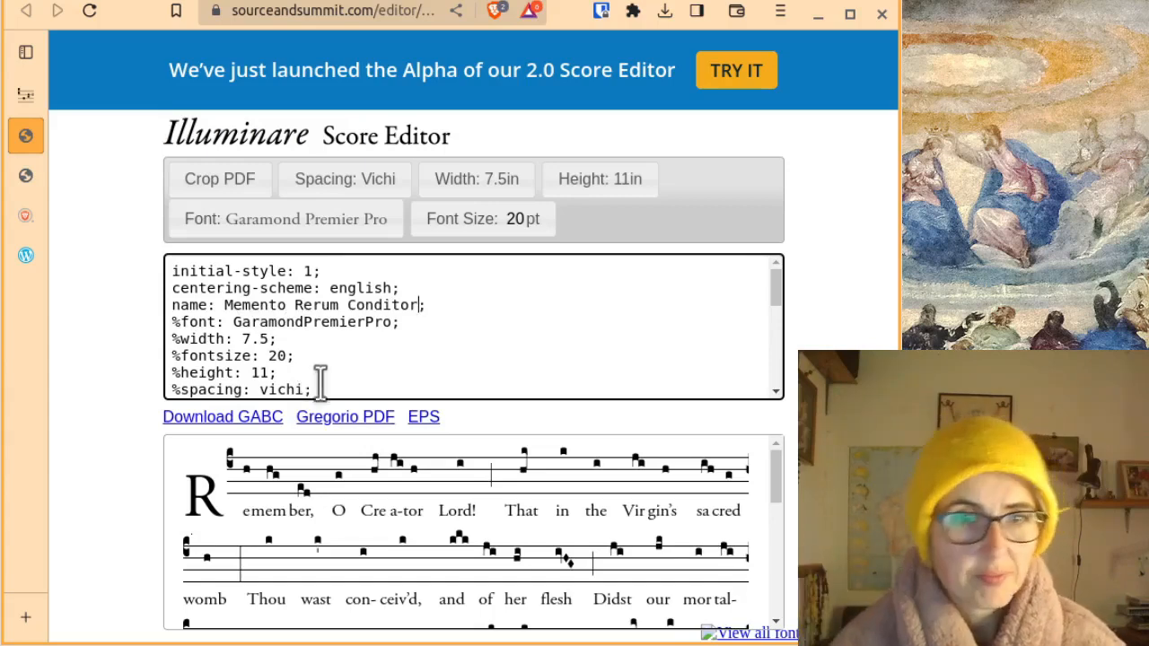
# Generate the Gregorio PDF of the hymn and check the title, verses and syllable placement through to the Amen.
pyautogui.click(345, 418)
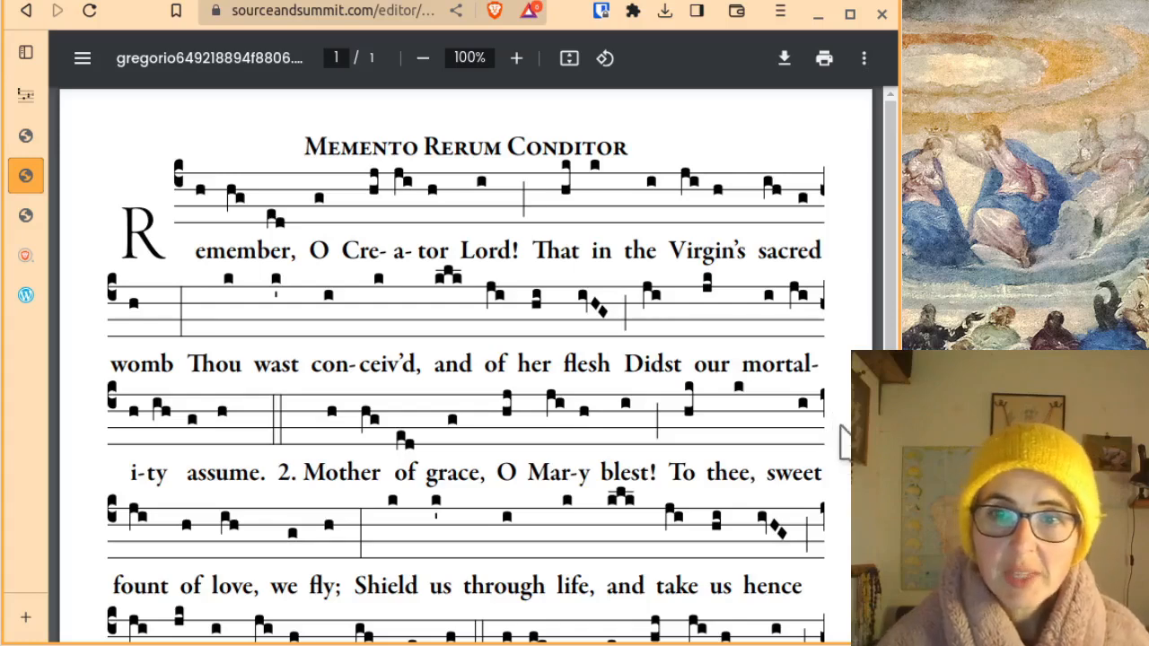
pyautogui.scroll(-2, 844, 438)
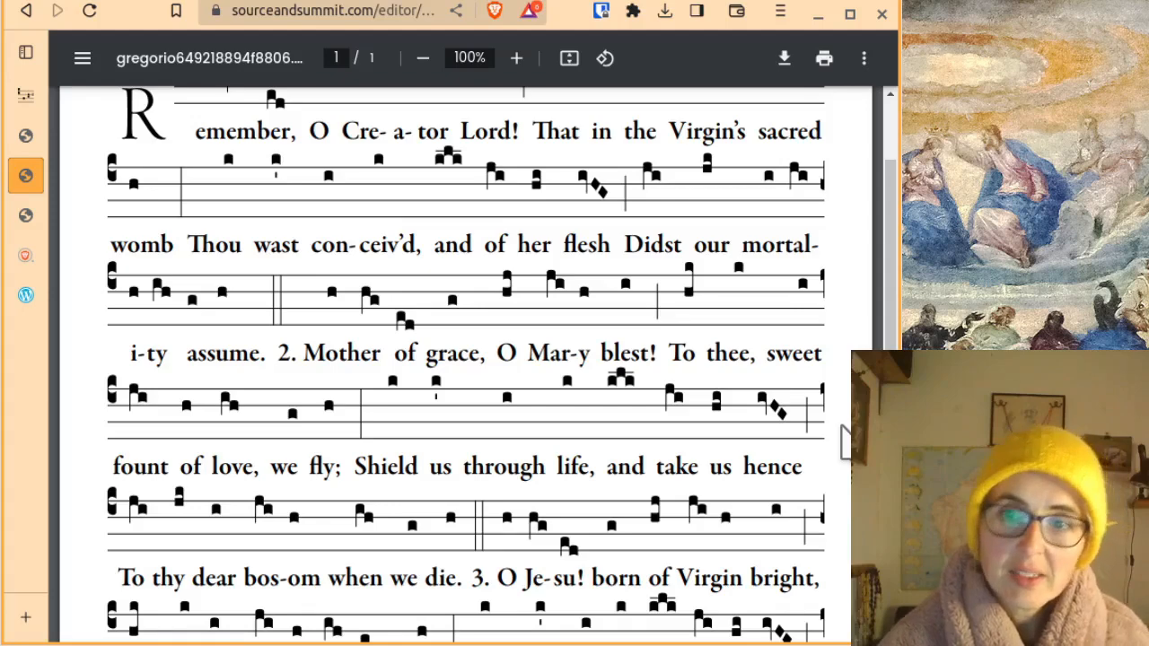
pyautogui.scroll(-3, 844, 440)
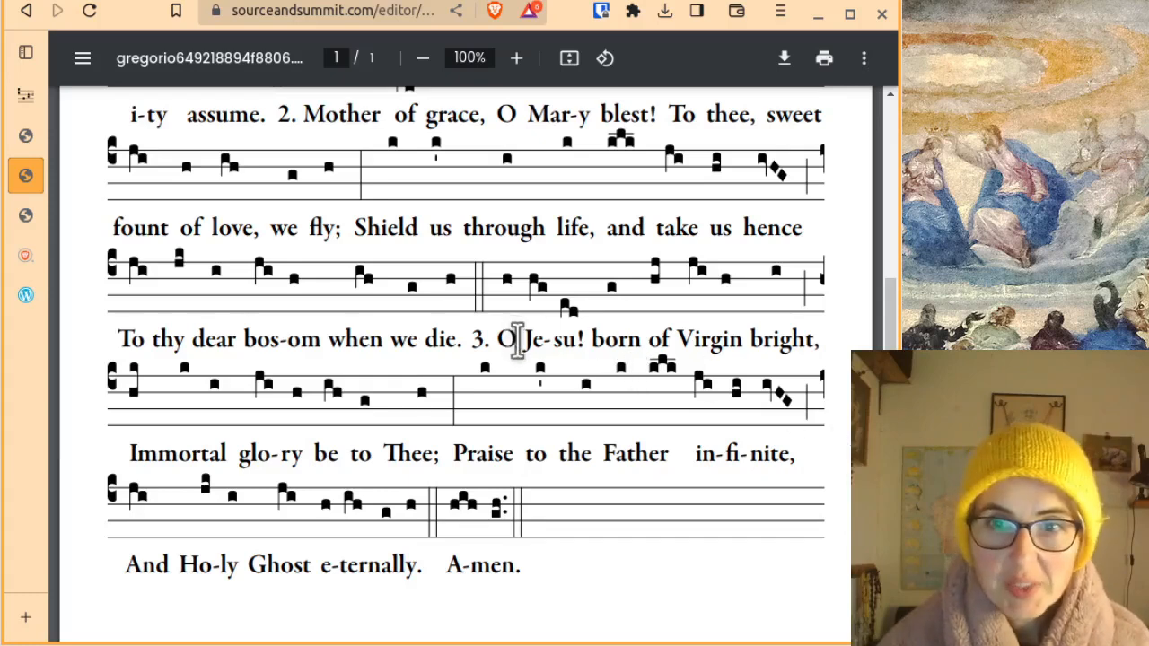
pyautogui.moveTo(524, 339); pyautogui.dragTo(573, 340)
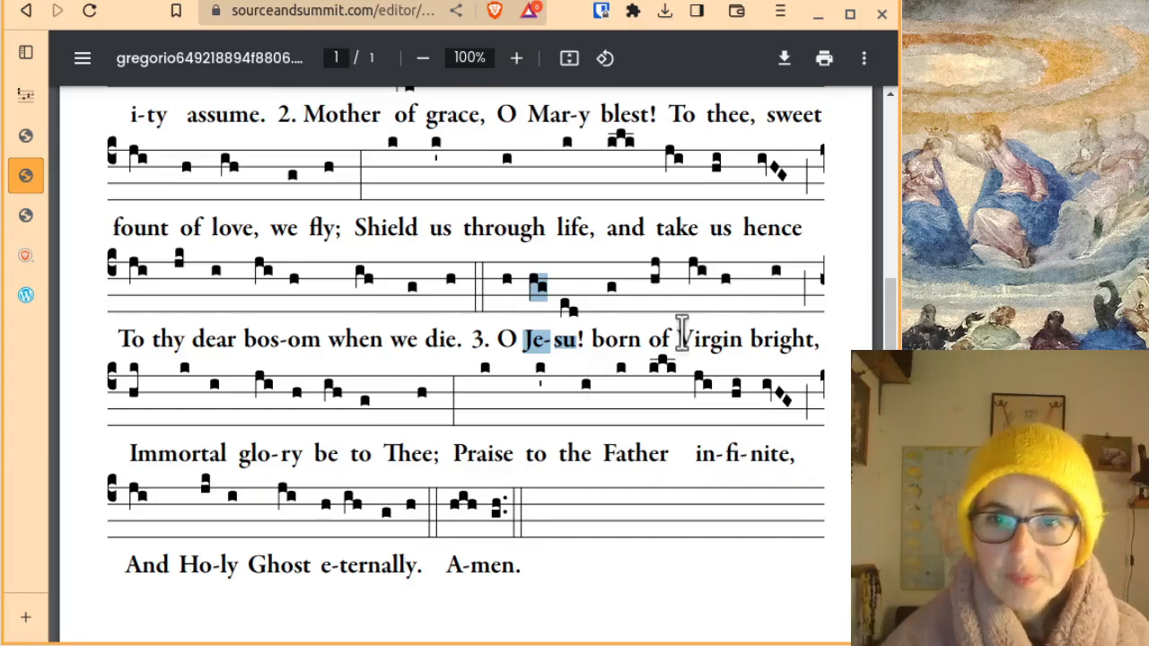
pyautogui.click(563, 359)
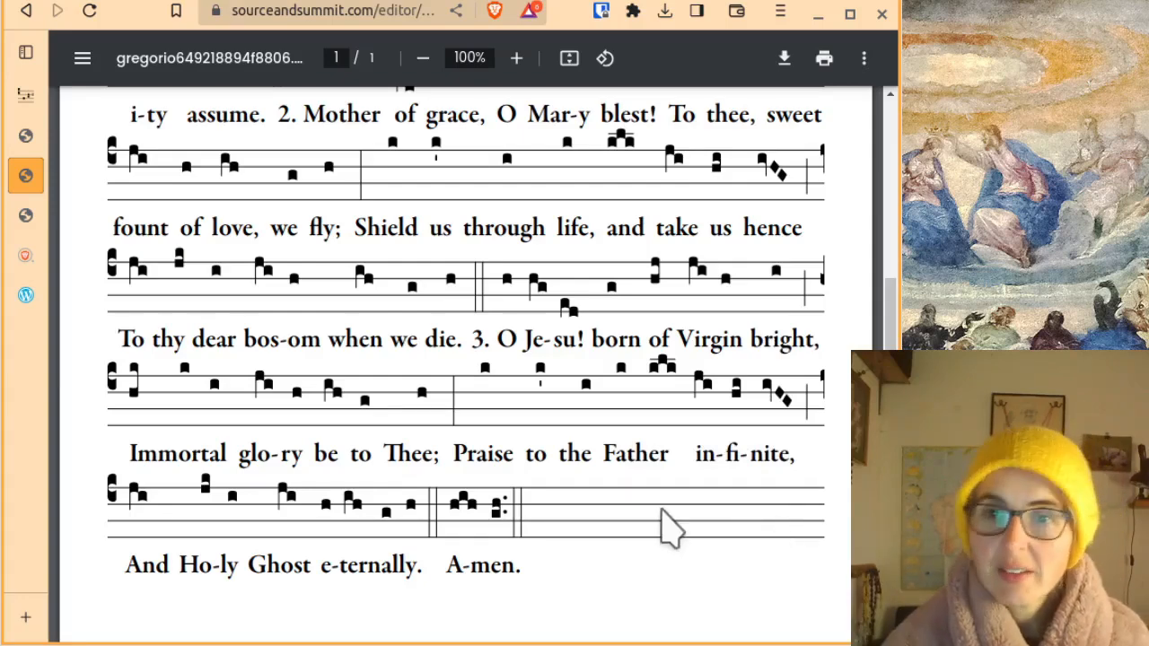
pyautogui.scroll(4, 665, 528)
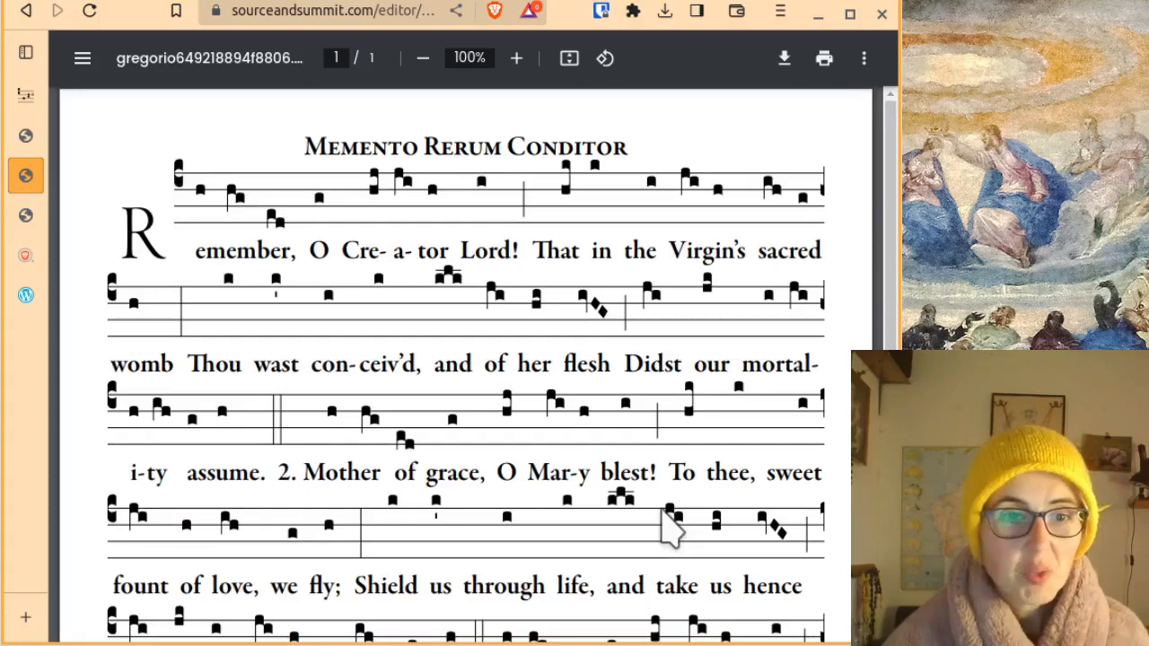